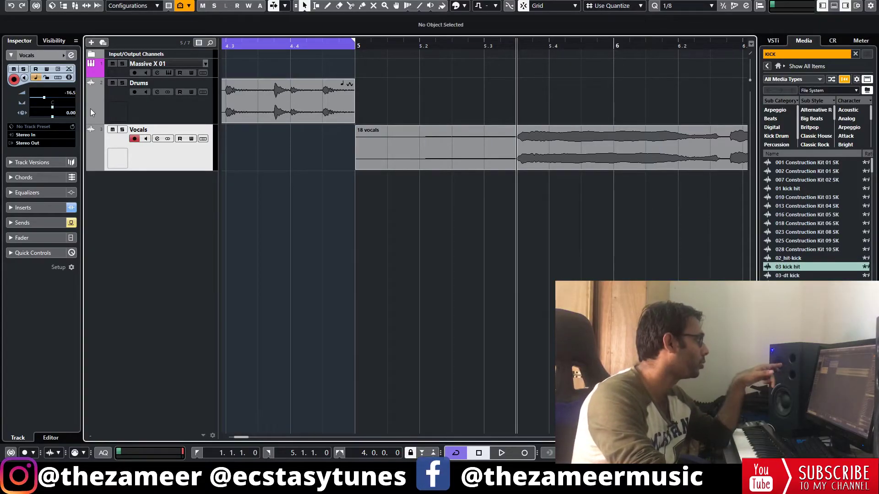
Select the Drums track and record-arm it in place of Vocals
{"action": "left_click", "coordinate": [163, 64]}
{"action": "left_click", "coordinate": [158, 110]}
{"action": "left_click", "coordinate": [164, 142]}
{"action": "left_click", "coordinate": [156, 114]}
{"action": "left_click", "coordinate": [197, 150]}
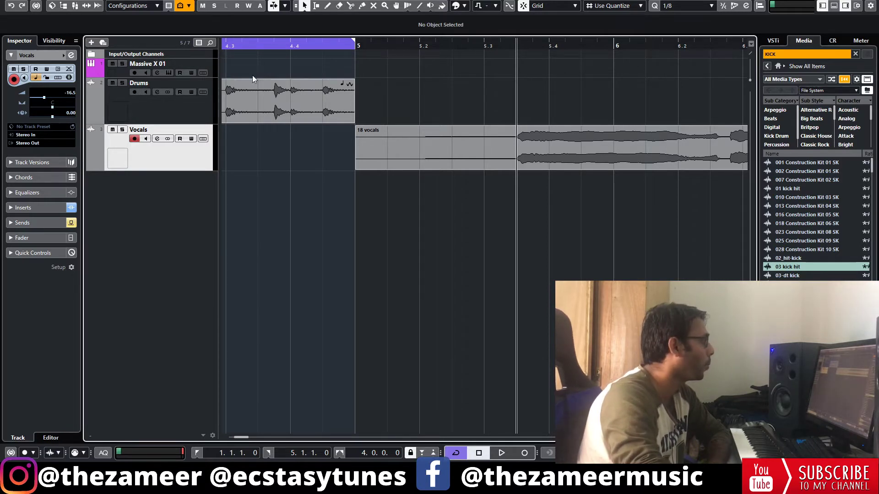
{"action": "left_click", "coordinate": [162, 108]}
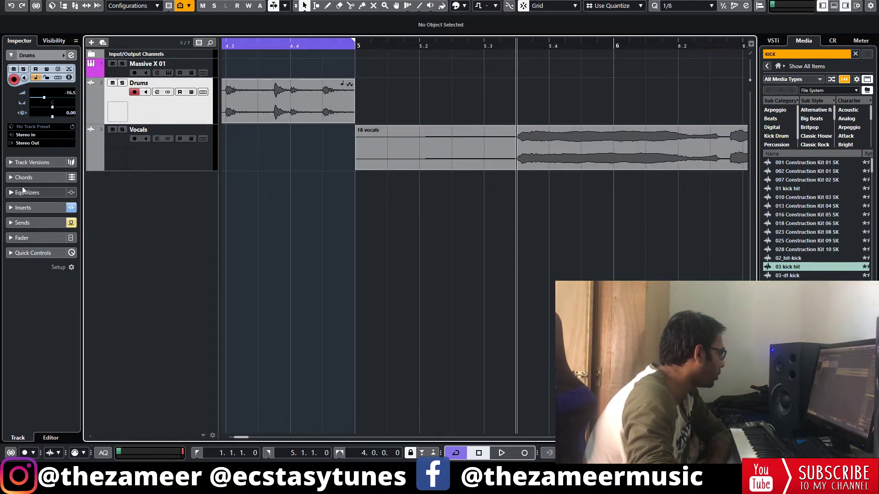
Open the Drums Stutter Edit 2 insert and bring up its BT - Best Of bank browser
{"action": "left_click", "coordinate": [47, 208]}
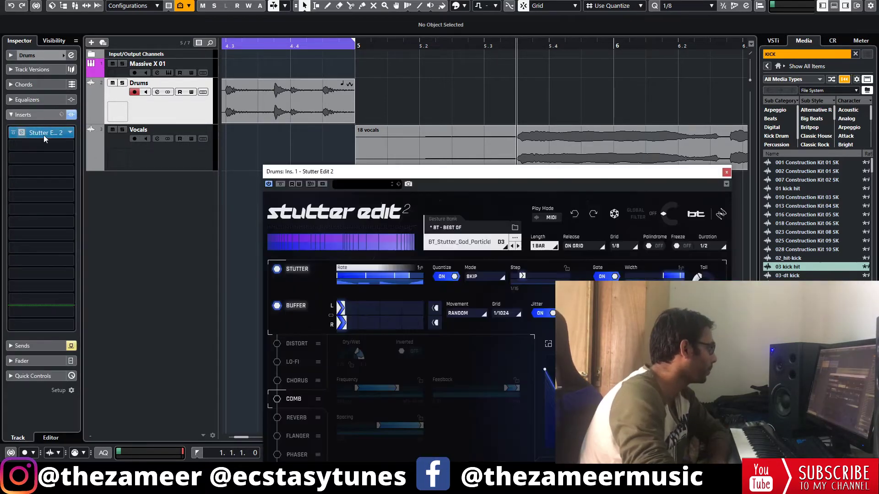
{"action": "left_click", "coordinate": [43, 135]}
{"action": "left_click_drag", "start_coordinate": [392, 172], "coordinate": [392, 54]}
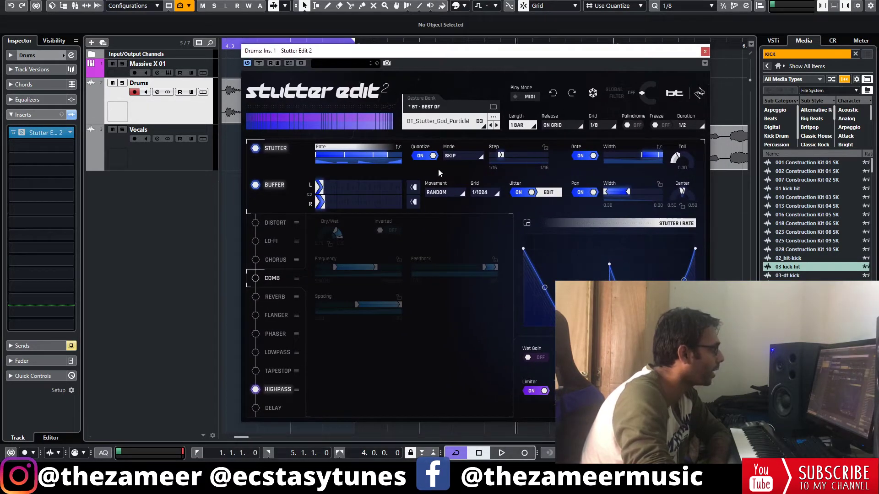
{"action": "left_click", "coordinate": [467, 122]}
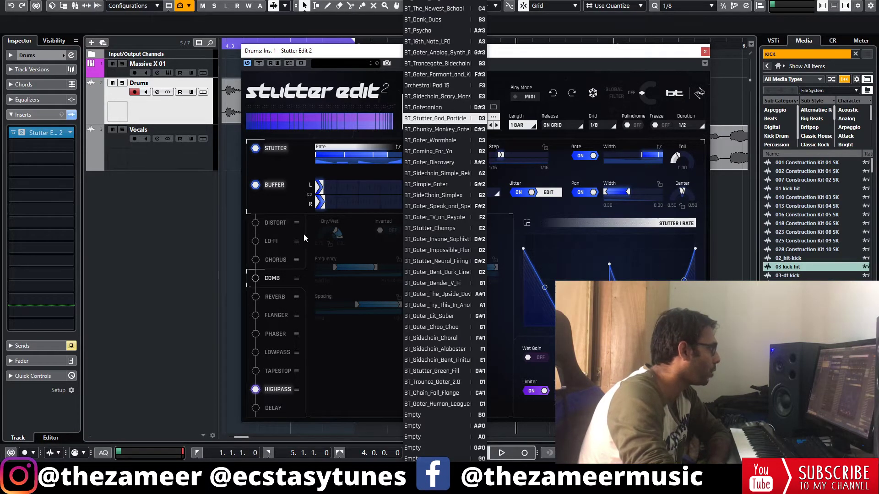
{"action": "left_click", "coordinate": [433, 118]}
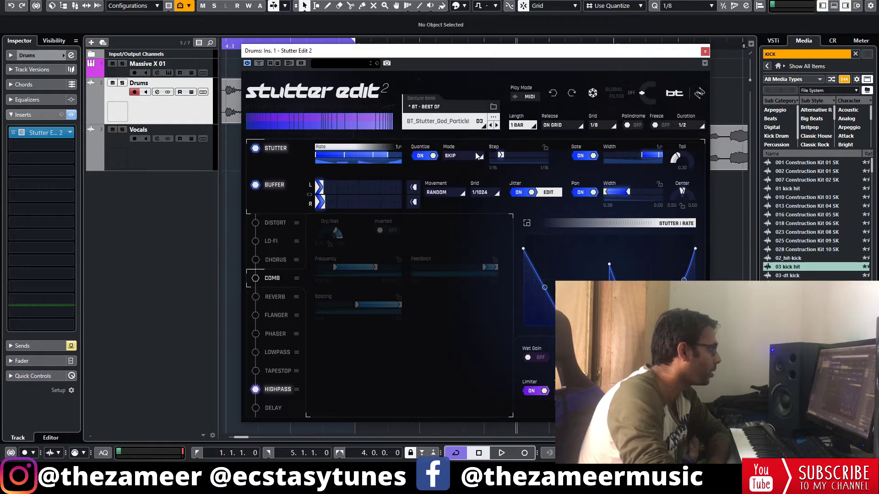
{"action": "left_click", "coordinate": [427, 109]}
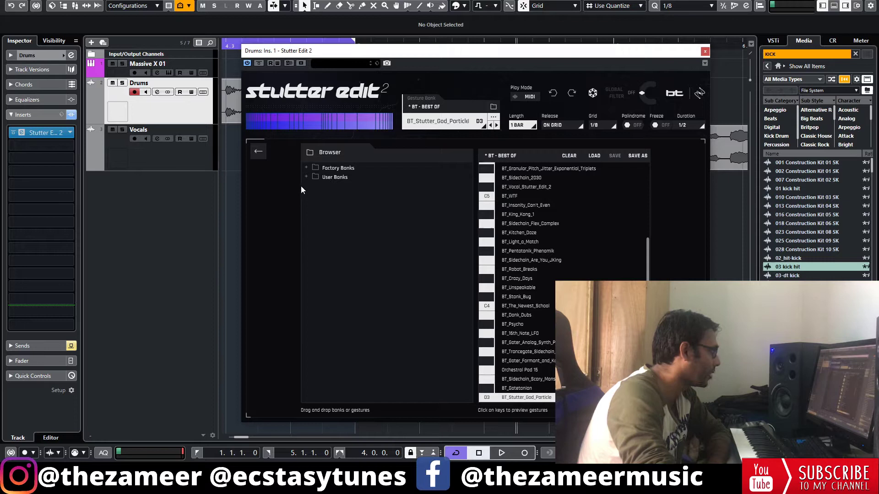
Browse the Factory Banks folder and scroll through the bank's gesture list
{"action": "double_click", "coordinate": [341, 168]}
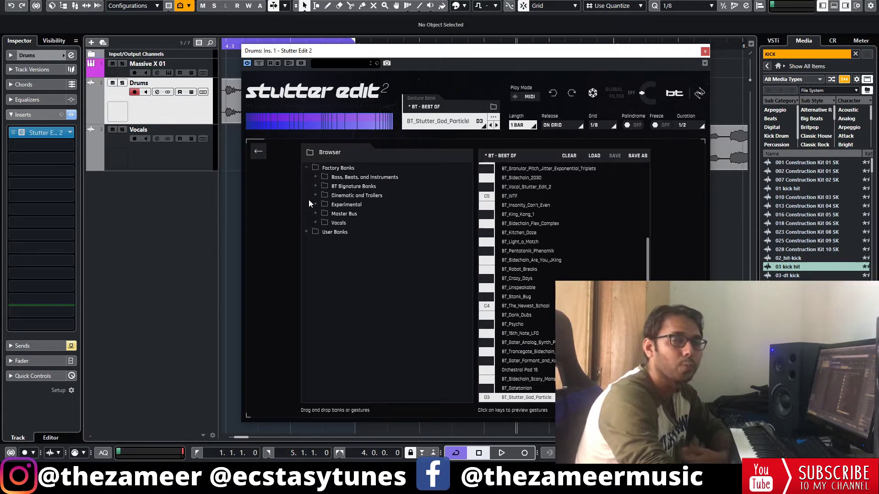
{"action": "left_click", "coordinate": [307, 168]}
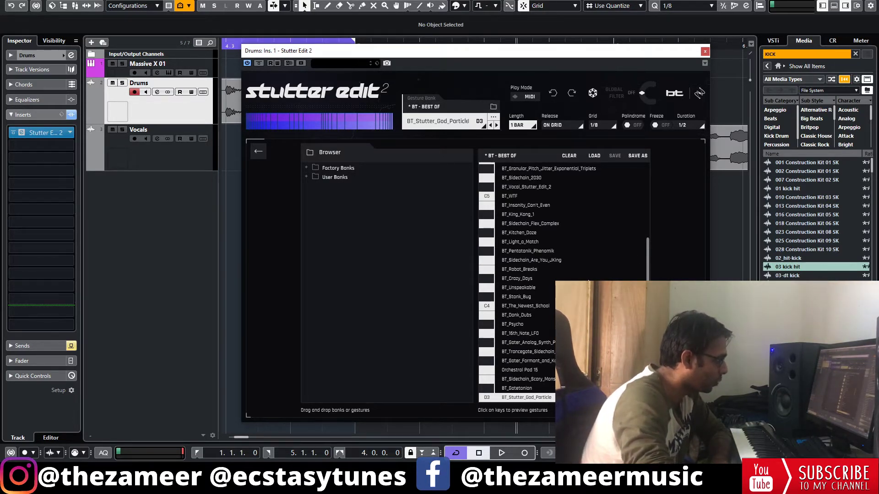
{"action": "left_click_drag", "start_coordinate": [646, 260], "coordinate": [647, 312]}
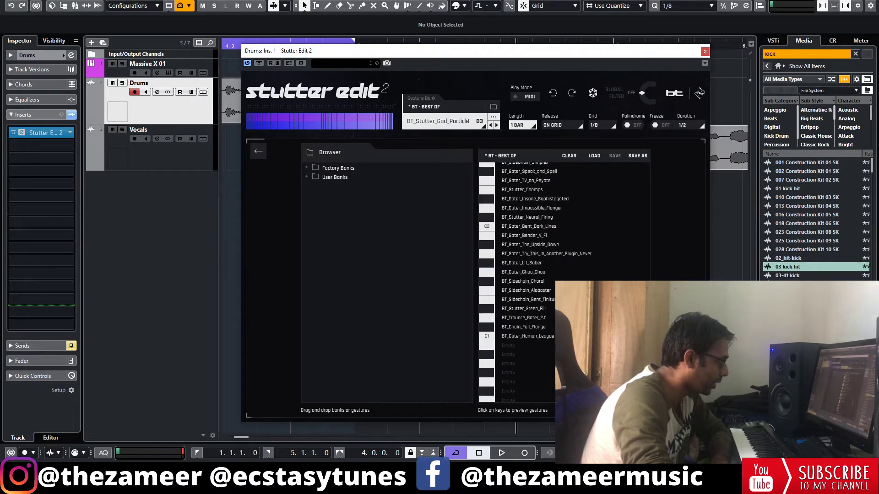
{"action": "scroll", "coordinate": [526, 311], "scroll_direction": "down", "scroll_amount": 2}
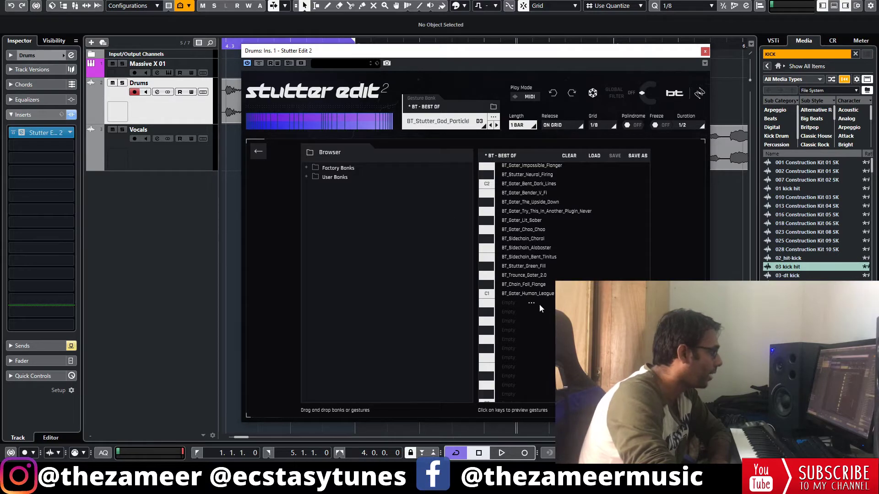
{"action": "scroll", "coordinate": [657, 213], "scroll_direction": "down", "scroll_amount": 10}
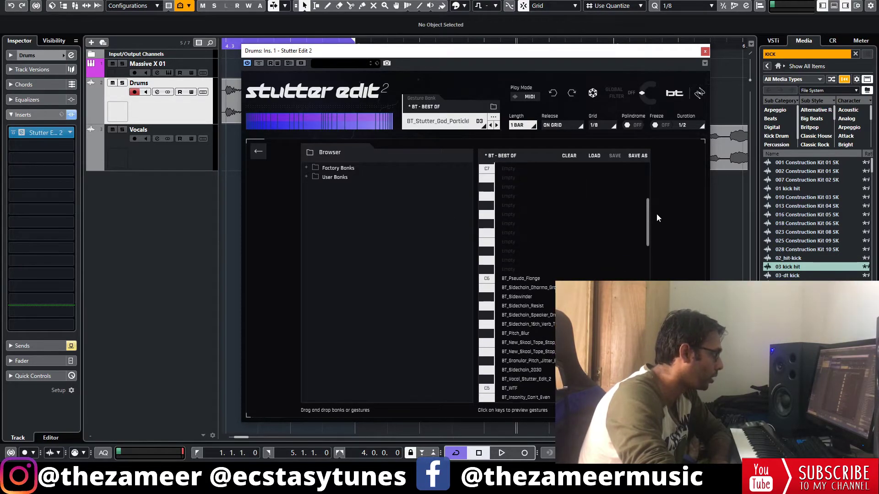
{"action": "left_click_drag", "start_coordinate": [647, 238], "coordinate": [650, 207]}
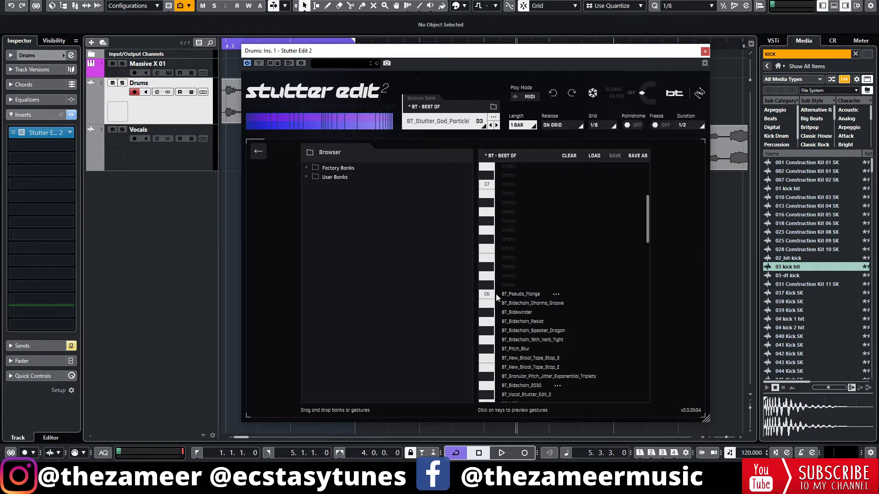
Clear BT_Pseudo_Flange from C6, then clear the whole bank to INIT BANK
{"action": "left_click", "coordinate": [556, 295]}
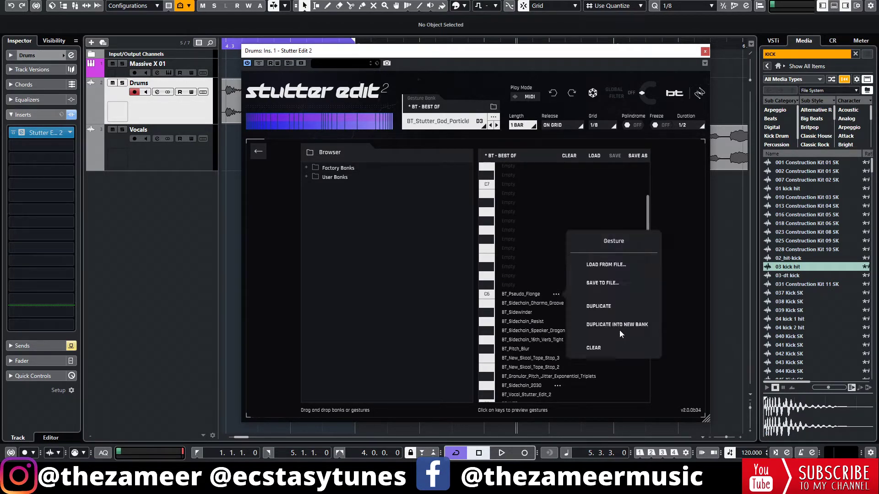
{"action": "left_click", "coordinate": [594, 348]}
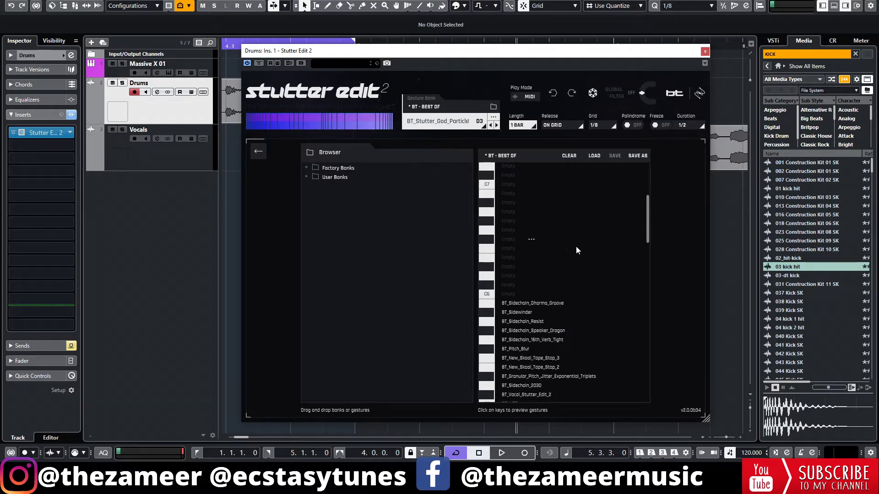
{"action": "scroll", "coordinate": [563, 316], "scroll_direction": "down", "scroll_amount": 2}
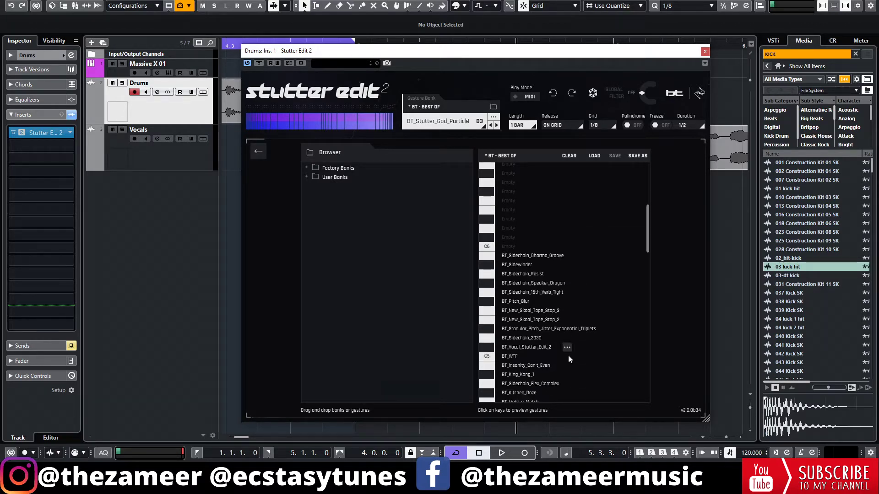
{"action": "left_click", "coordinate": [566, 156]}
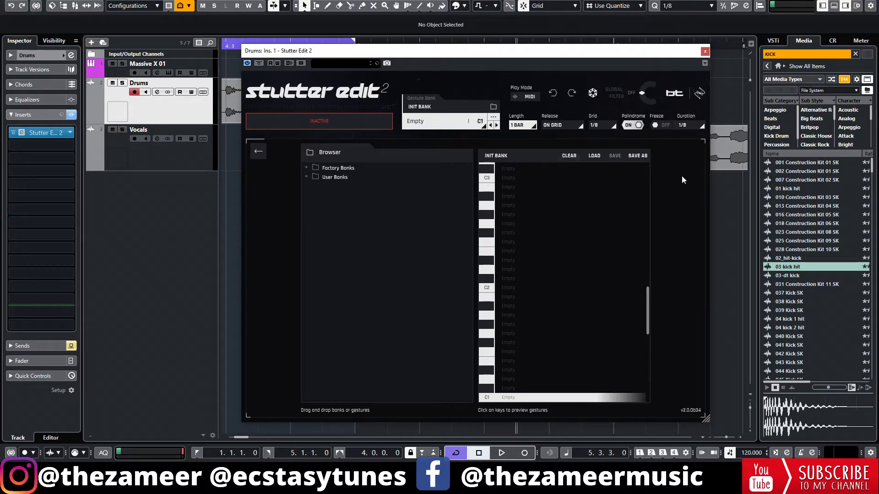
Load F#m Riff 3 onto C2 and F#m Riff 1 above it from GLITCHSTRUMENTS
{"action": "left_click", "coordinate": [306, 168]}
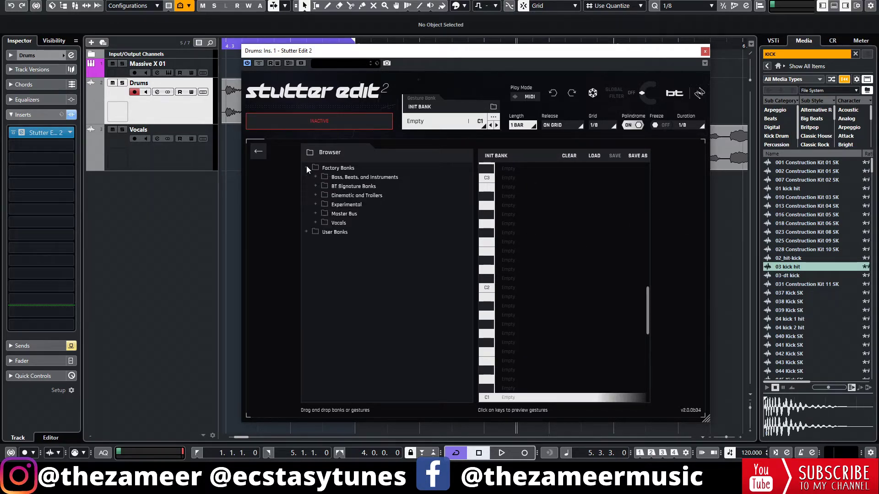
{"action": "left_click", "coordinate": [356, 202]}
{"action": "left_click", "coordinate": [324, 231]}
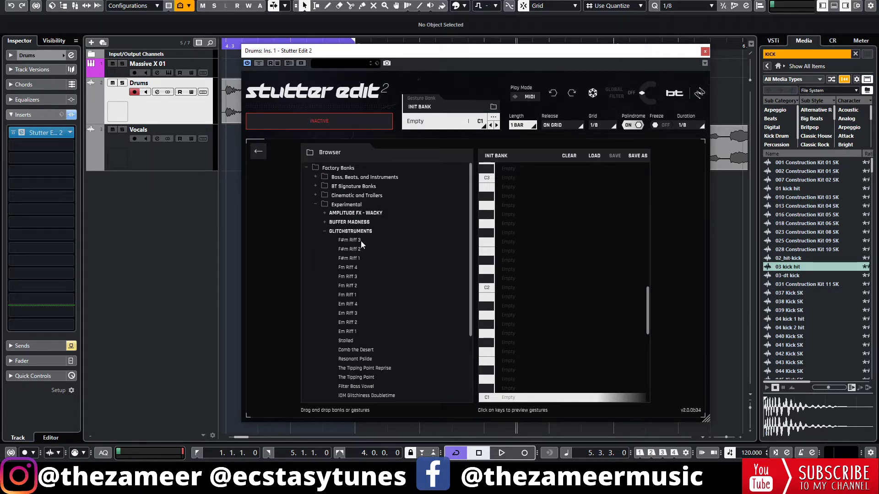
{"action": "left_click_drag", "start_coordinate": [512, 300], "coordinate": [510, 287]}
{"action": "left_click_drag", "start_coordinate": [513, 281], "coordinate": [513, 280]}
Add Two Bar Buildup 6 and 3 from Master Bus Fills and Buildups above the riffs, then close the plugin
{"action": "left_click", "coordinate": [325, 232]}
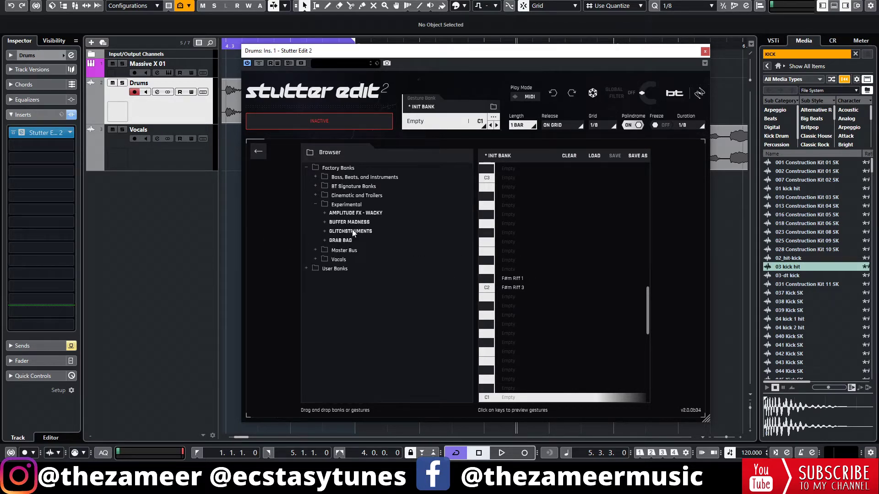
{"action": "left_click", "coordinate": [322, 252]}
{"action": "left_click", "coordinate": [334, 269]}
{"action": "left_click_drag", "start_coordinate": [358, 276], "coordinate": [518, 267]}
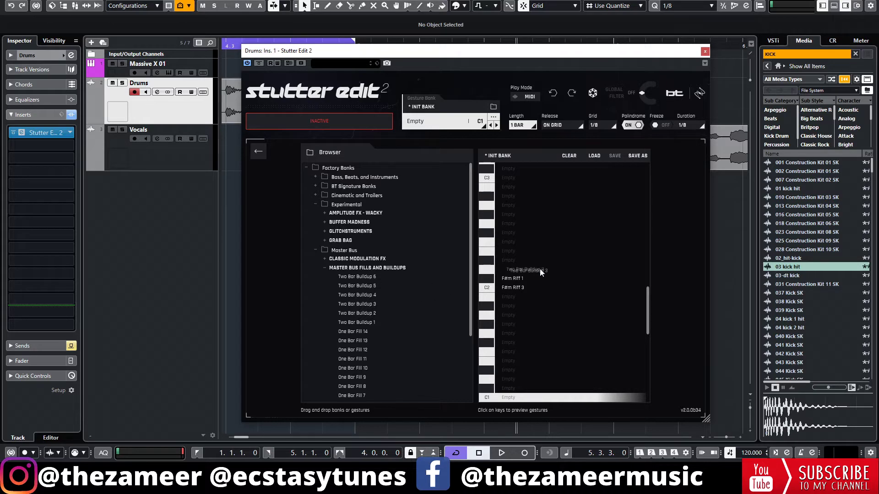
{"action": "left_click_drag", "start_coordinate": [530, 262], "coordinate": [529, 261]}
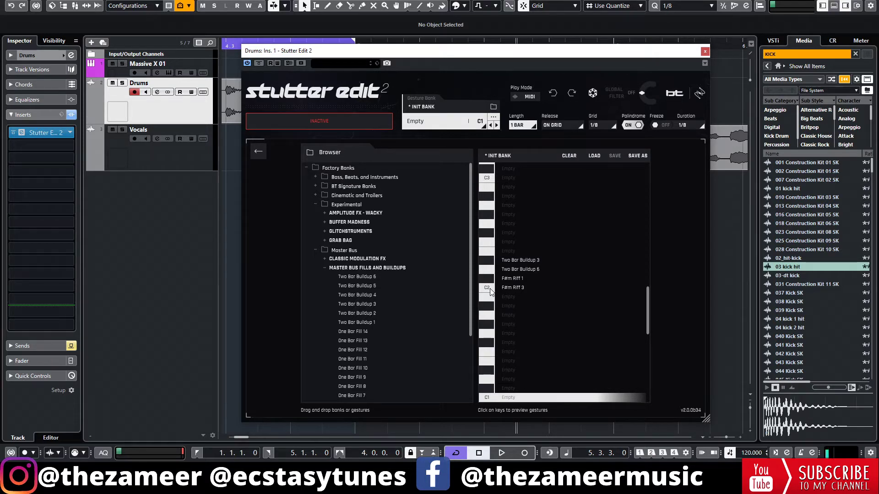
{"action": "left_click", "coordinate": [705, 52]}
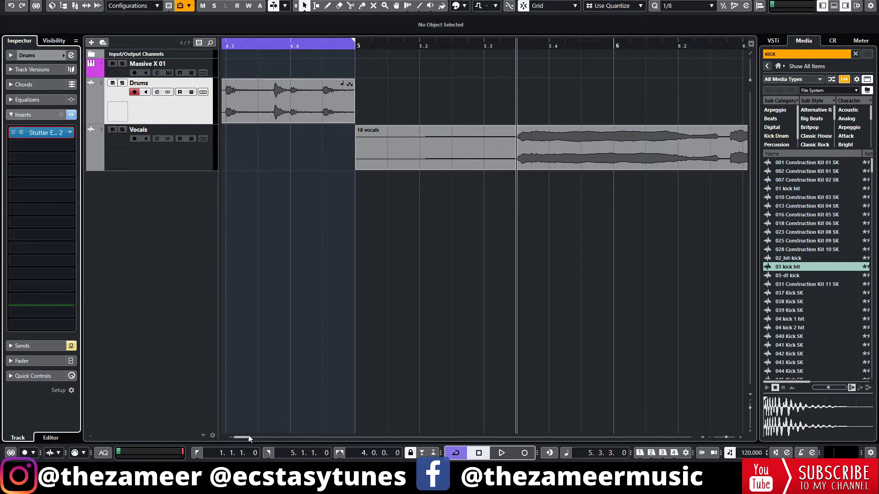
Zoom the arrangement out to full view and open the Add Track dialog
{"action": "left_click_drag", "start_coordinate": [238, 437], "coordinate": [233, 438]}
{"action": "left_click_drag", "start_coordinate": [730, 441], "coordinate": [716, 440]}
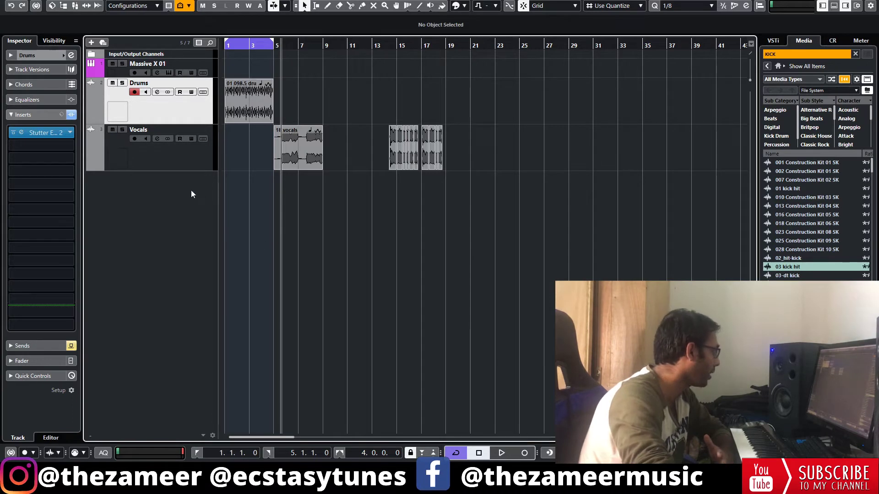
{"action": "left_click", "coordinate": [91, 43]}
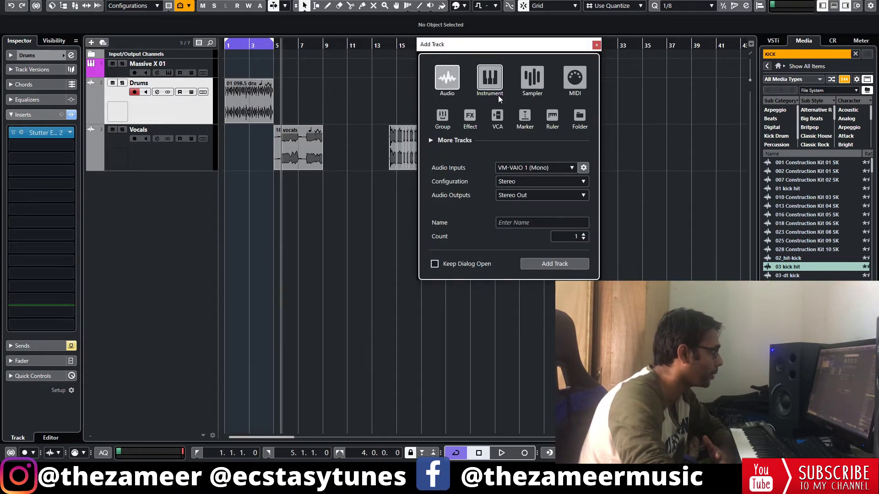
Create 3 MIDI tracks named 'Stutter edit fx'
{"action": "left_click", "coordinate": [575, 78]}
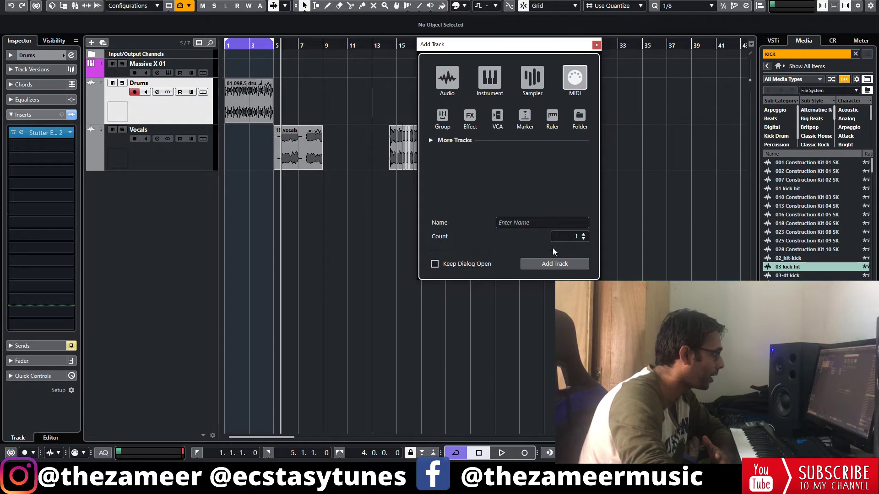
{"action": "left_click", "coordinate": [584, 235]}
{"action": "left_click", "coordinate": [584, 235]}
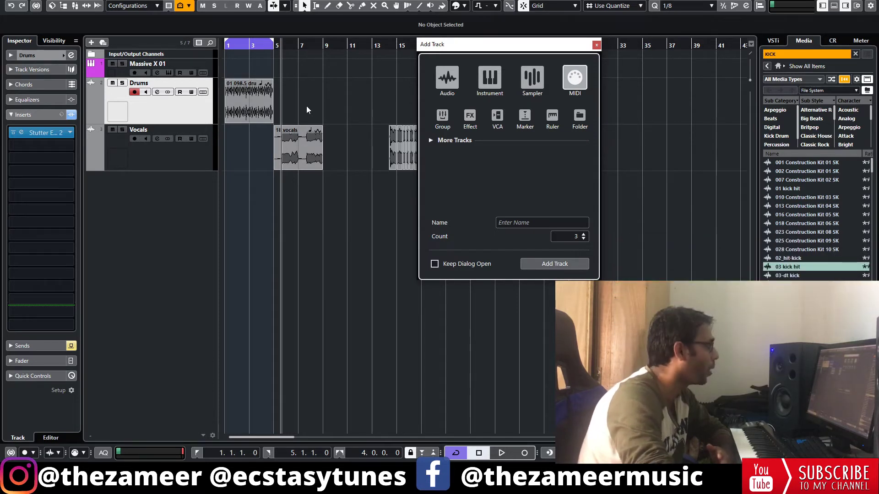
{"action": "left_click", "coordinate": [531, 223]}
{"action": "type", "text": "ST"}
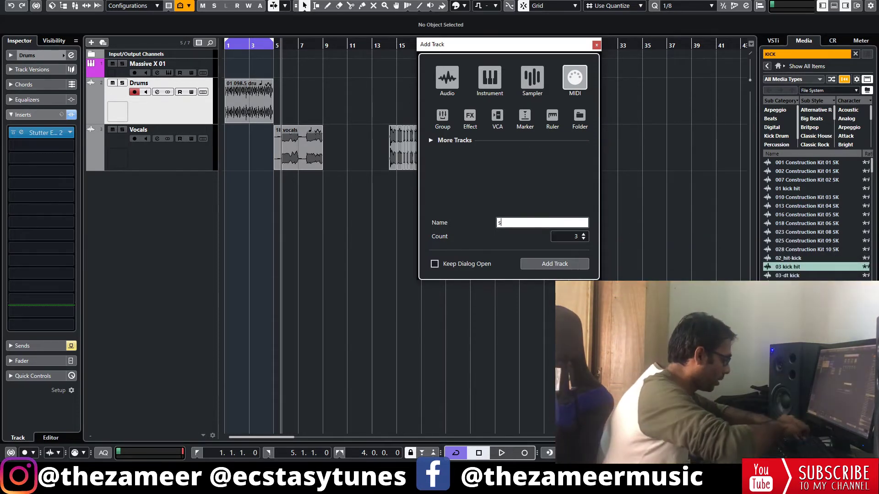
{"action": "type", "text": "RING"}
{"action": "key", "text": "BackSpace"}
{"action": "key", "text": "BackSpace"}
{"action": "key", "text": "BackSpace"}
{"action": "key", "text": "BackSpace"}
{"action": "key", "text": "BackSpace"}
{"action": "key", "text": "BackSpace"}
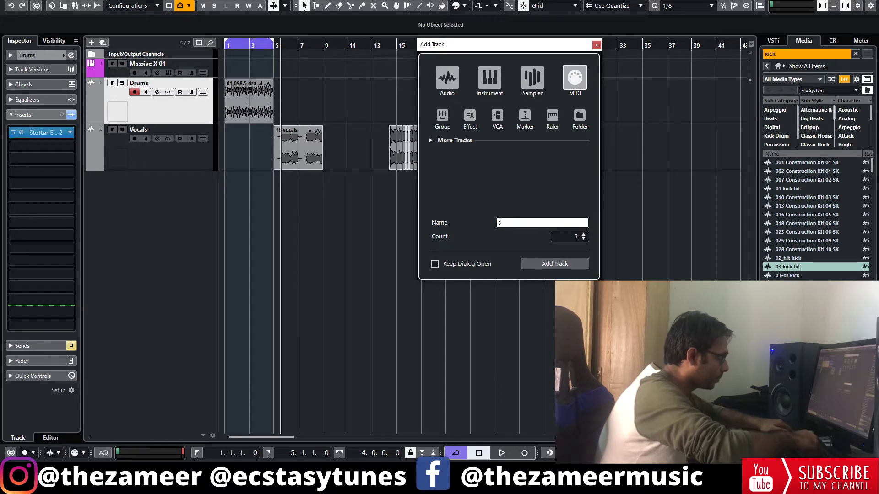
{"action": "type", "text": "Stut"}
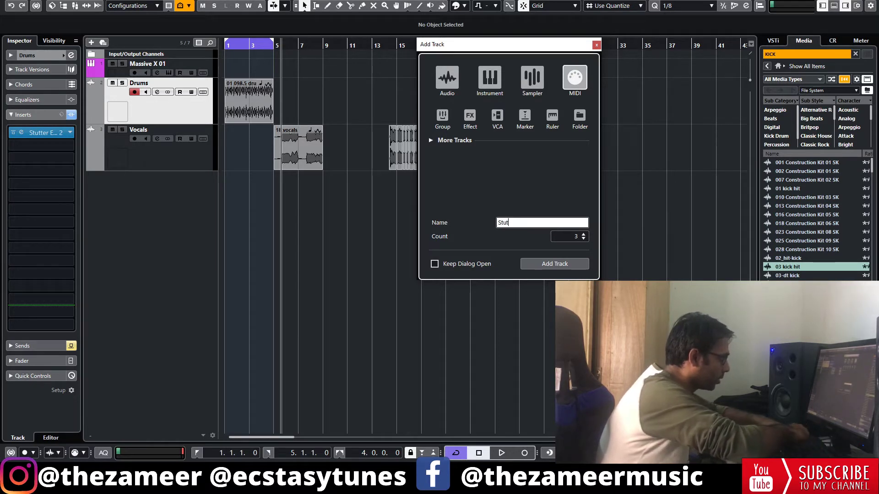
{"action": "type", "text": "ter edit "}
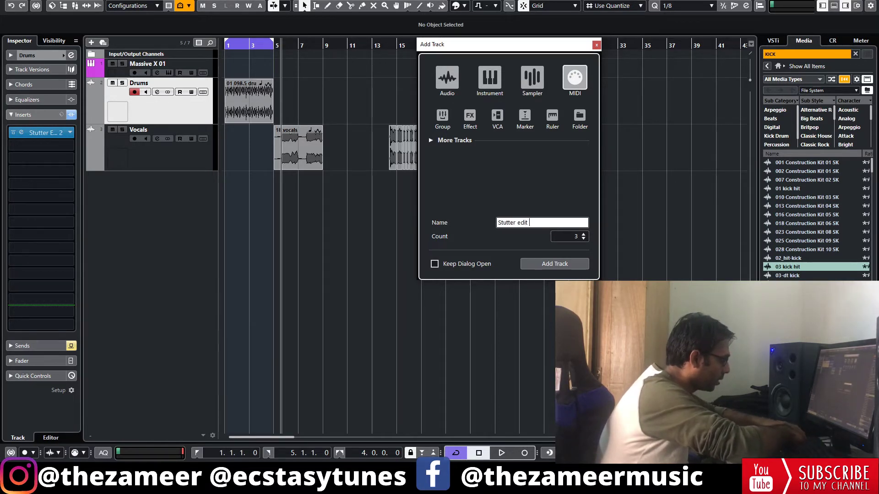
{"action": "type", "text": "fx"}
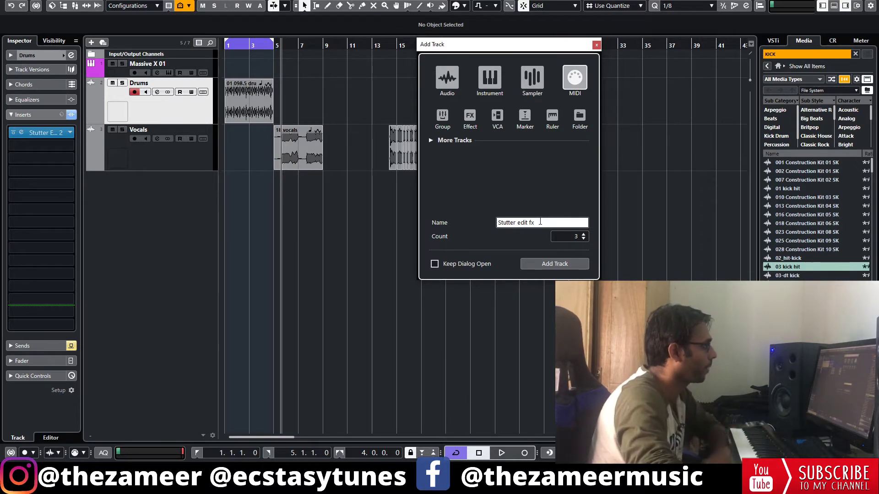
{"action": "left_click", "coordinate": [547, 268]}
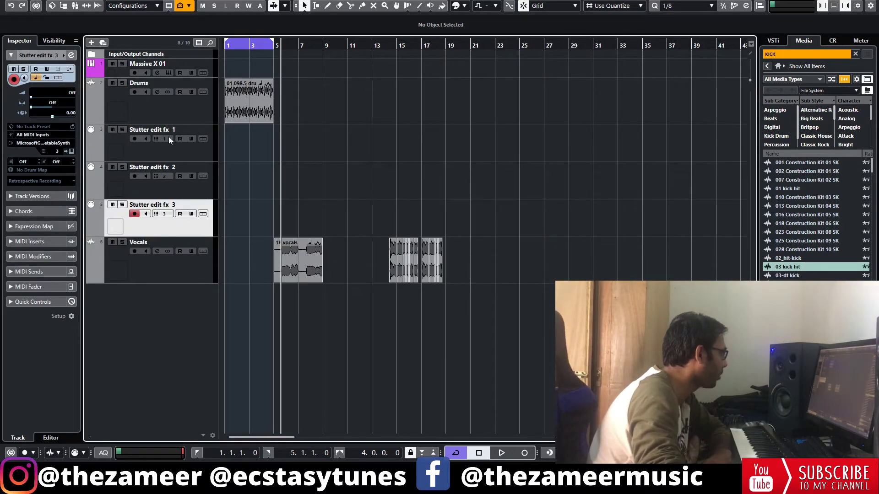
Move the three Stutter edit fx tracks below the Vocals track
{"action": "left_click", "coordinate": [205, 157]}
{"action": "left_click", "coordinate": [202, 226], "text": "shift"}
{"action": "left_click_drag", "start_coordinate": [157, 171], "coordinate": [167, 268]}
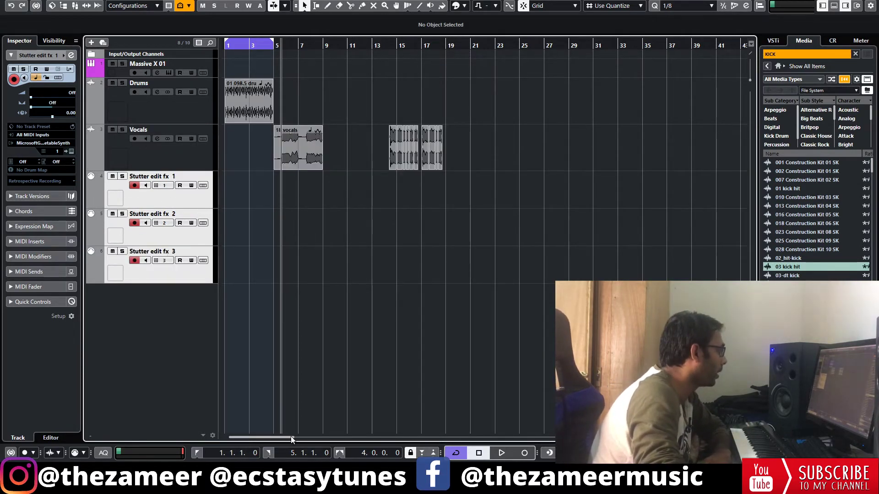
Route Stutter edit fx 1's MIDI output to Drums: Ins. 1 Stutter Edit 2
{"action": "left_click", "coordinate": [160, 110]}
{"action": "left_click", "coordinate": [202, 199]}
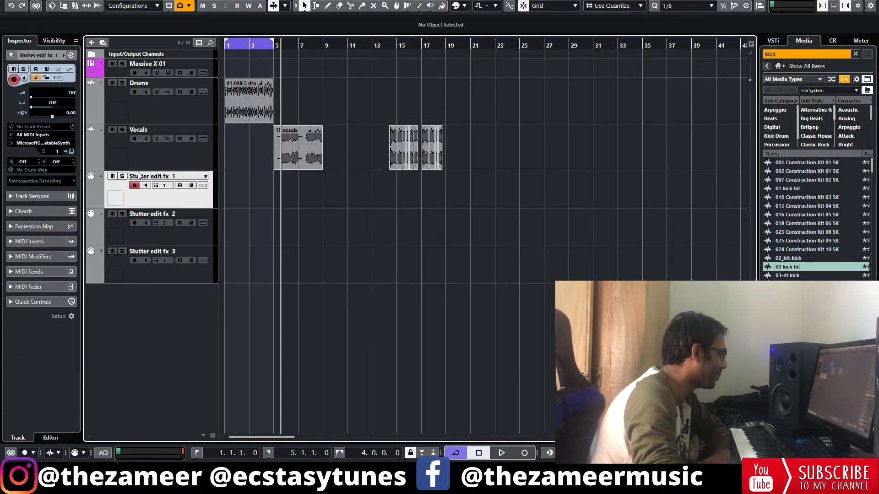
{"action": "left_click", "coordinate": [51, 144]}
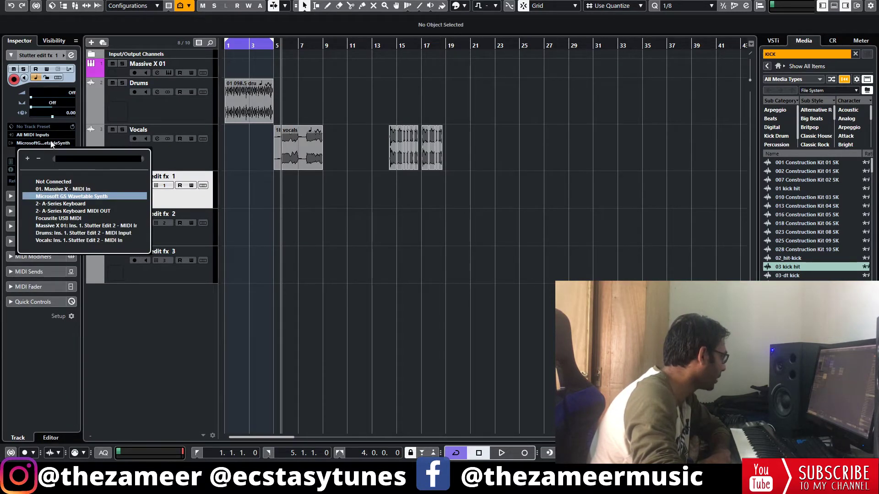
{"action": "left_click", "coordinate": [56, 233]}
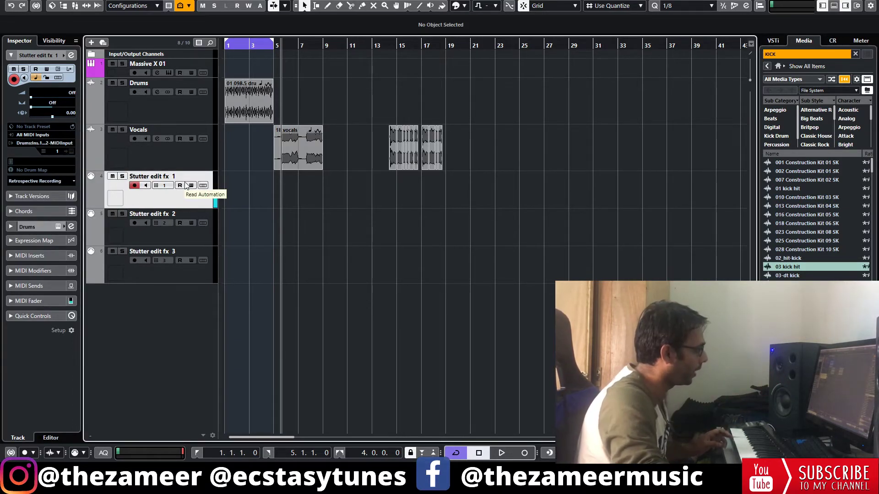
Open the Drums Stutter Edit 2 and select Two Bar Buildup 3 on D#2
{"action": "left_click", "coordinate": [160, 113]}
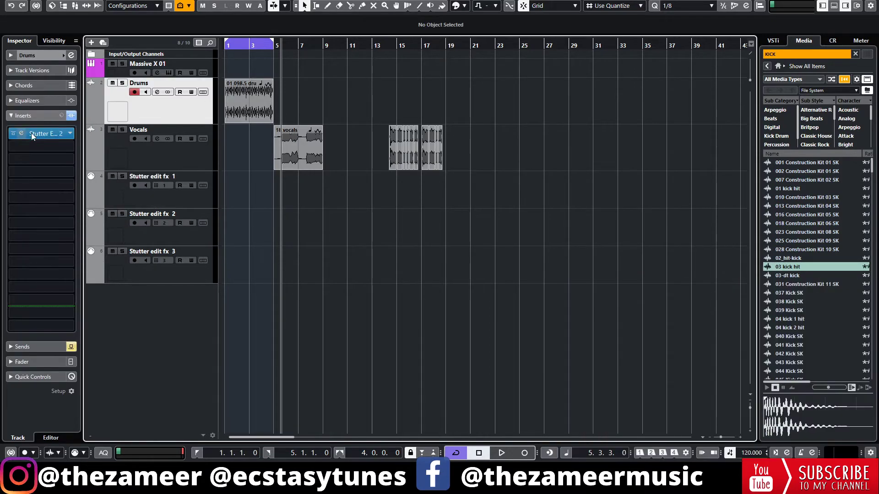
{"action": "left_click", "coordinate": [31, 133]}
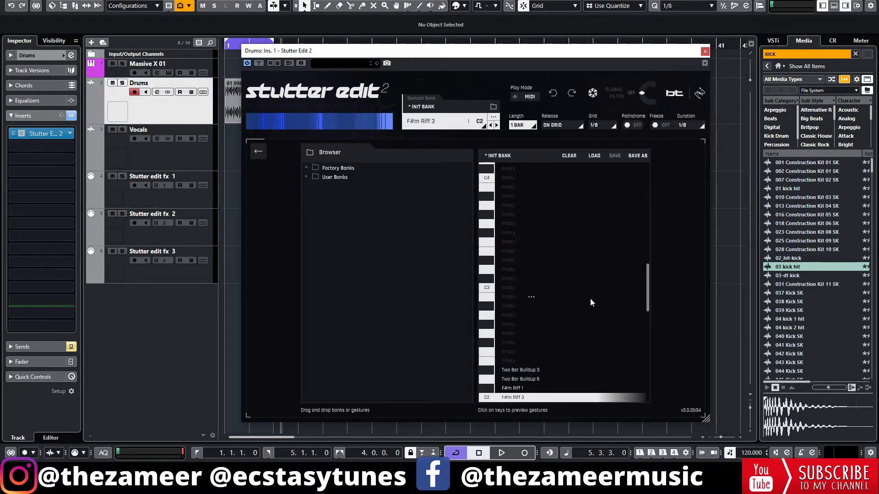
{"action": "scroll", "coordinate": [503, 398], "scroll_direction": "down", "scroll_amount": 2}
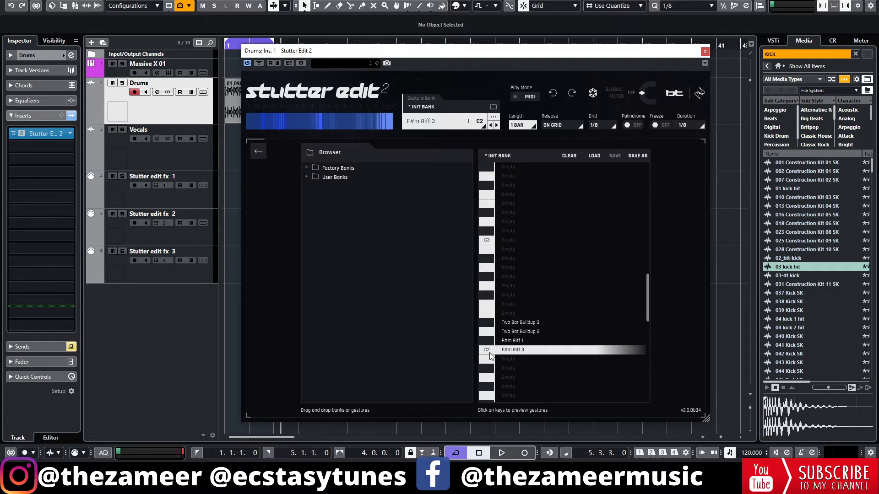
{"action": "left_click", "coordinate": [491, 323]}
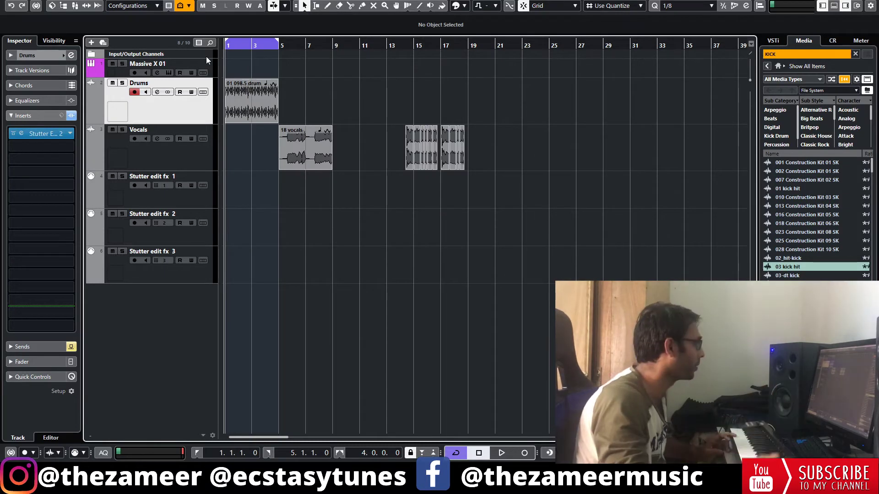
Play the project with Stutter edit fx 1 selected to audition the drum stutter, then stop
{"action": "key", "text": "space"}
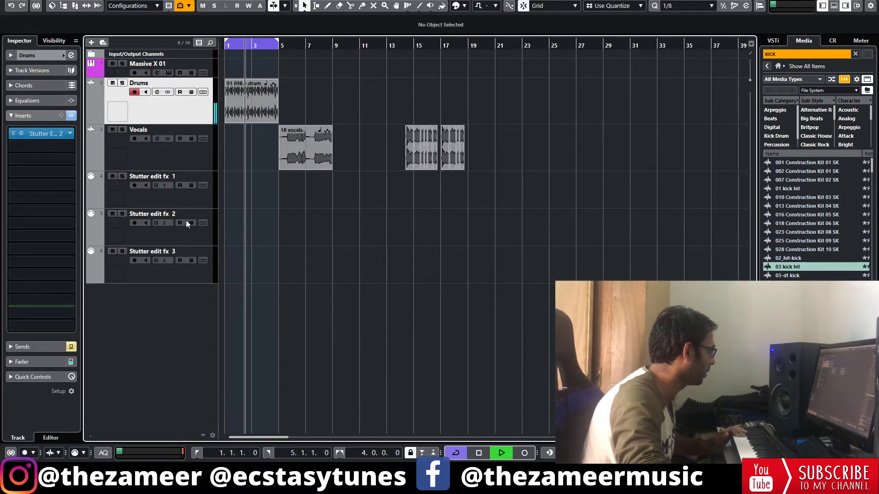
{"action": "left_click", "coordinate": [317, 180]}
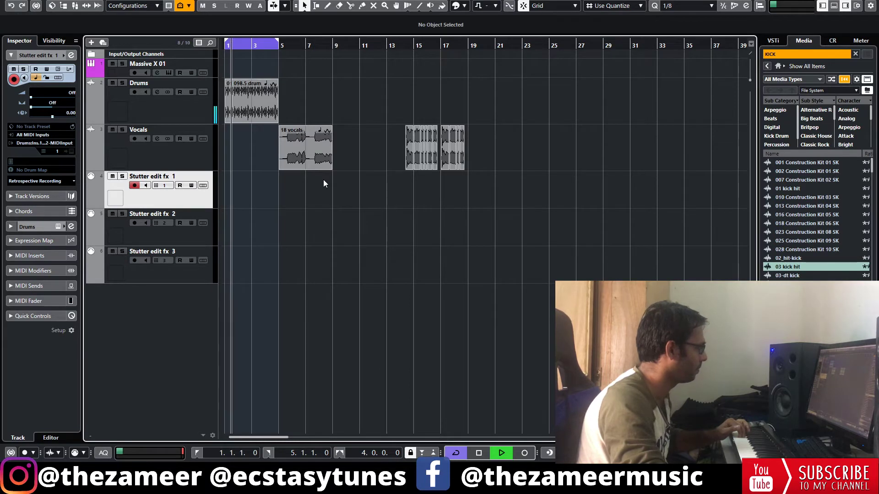
{"action": "key", "text": "space"}
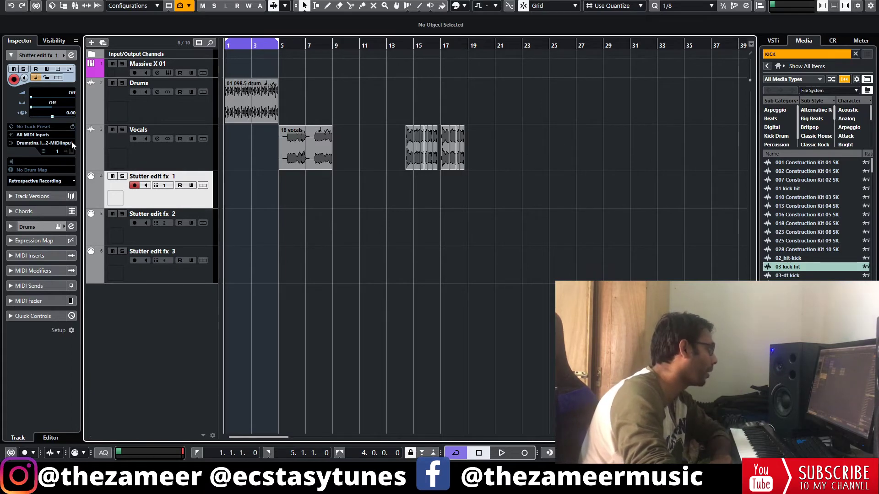
Drag BT_Sidechain_Resist from BT Factory Best Of Bank above Two Bar Buildup 3
{"action": "left_click", "coordinate": [183, 112]}
{"action": "left_click", "coordinate": [24, 133]}
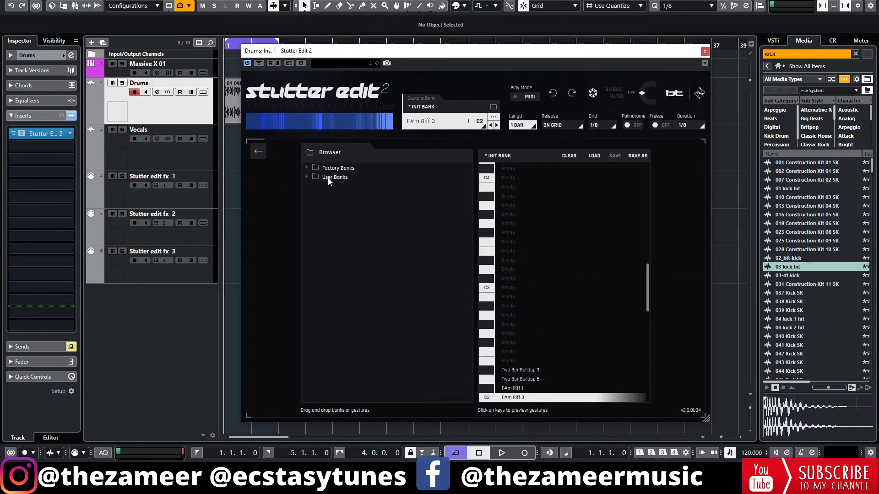
{"action": "left_click", "coordinate": [305, 168]}
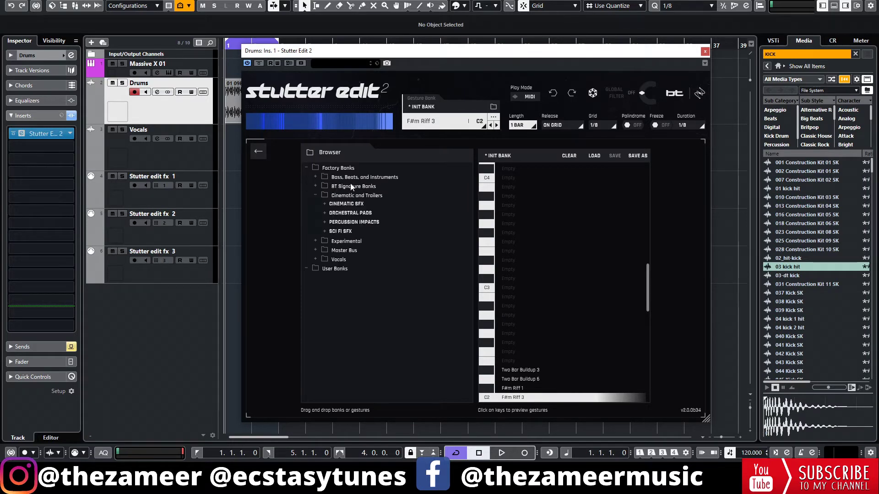
{"action": "left_click", "coordinate": [351, 186]}
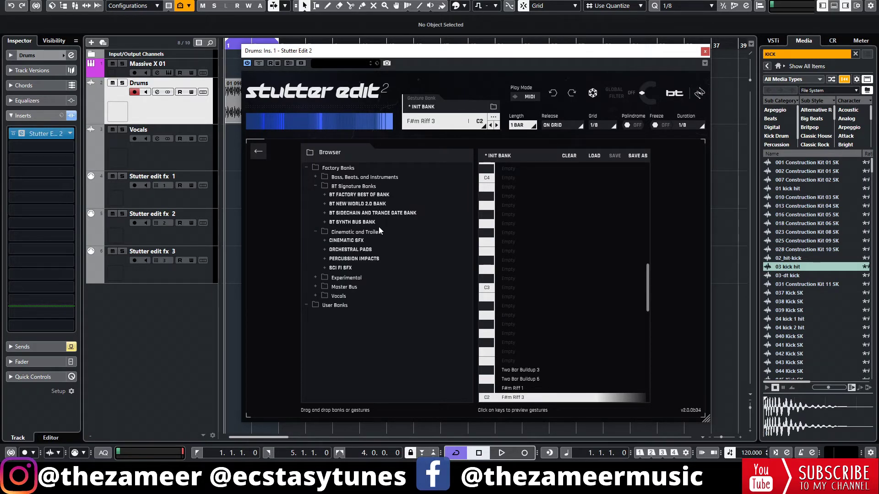
{"action": "left_click", "coordinate": [323, 195]}
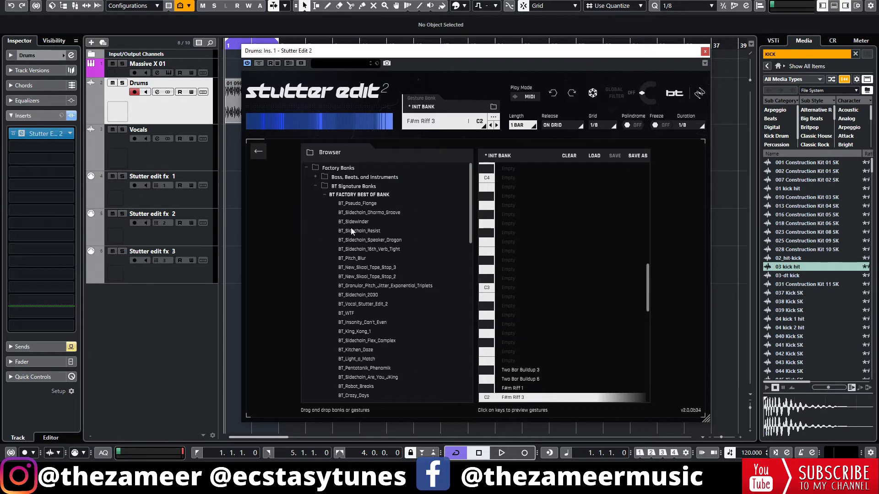
{"action": "left_click_drag", "start_coordinate": [507, 364], "coordinate": [509, 361]}
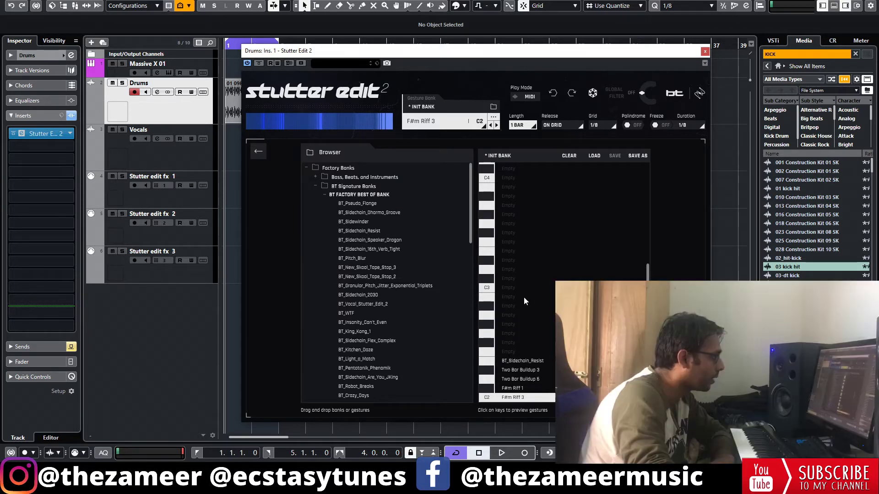
Close the Stutter Edit 2 window and reselect the Drums track
{"action": "scroll", "coordinate": [563, 284], "scroll_direction": "down", "scroll_amount": 3}
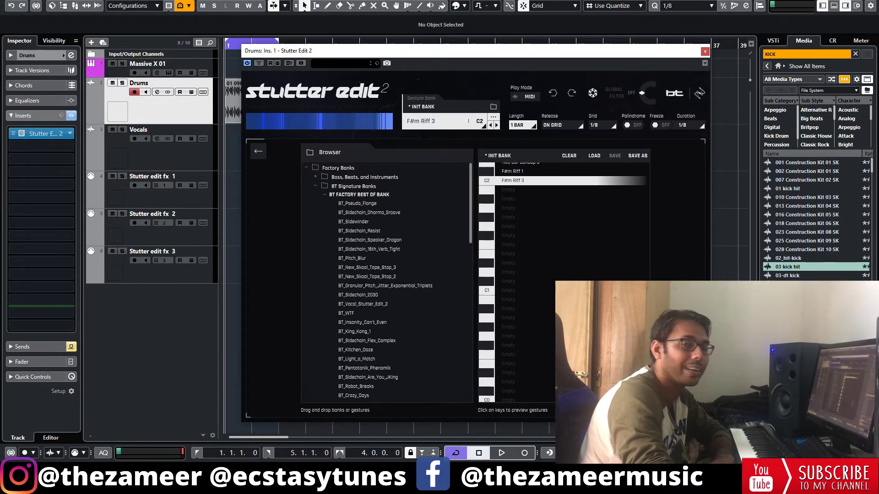
{"action": "left_click", "coordinate": [703, 52]}
{"action": "left_click", "coordinate": [207, 138]}
{"action": "left_click", "coordinate": [206, 120]}
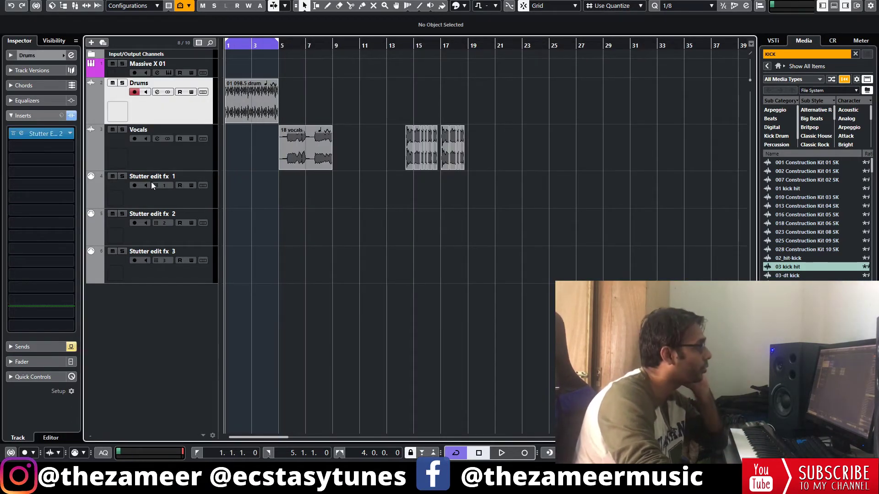
Add Stutter Edit 2 as an insert effect on the Vocals track
{"action": "left_click", "coordinate": [177, 160]}
{"action": "left_click", "coordinate": [29, 134]}
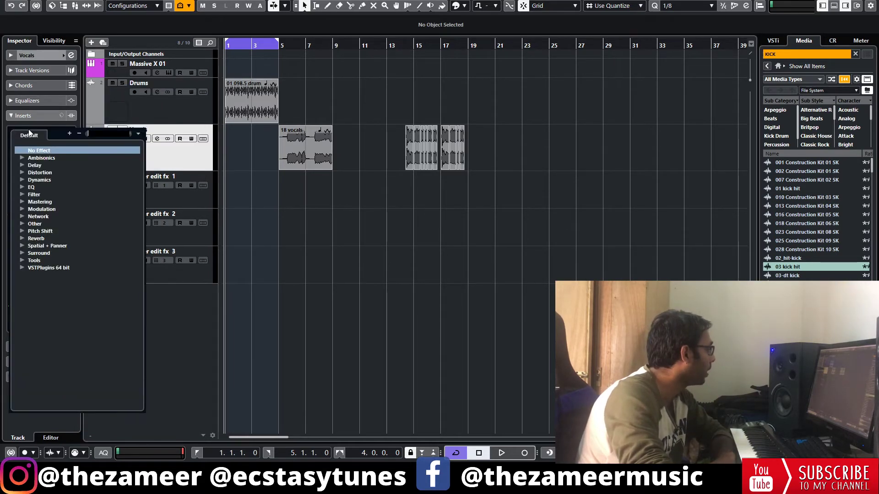
{"action": "left_click", "coordinate": [103, 135]}
{"action": "type", "text": "s"}
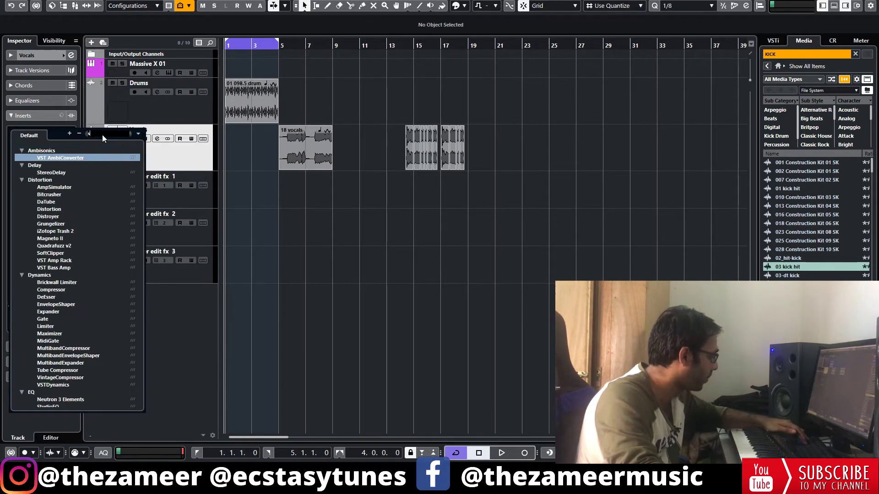
{"action": "type", "text": "tut"}
{"action": "left_click", "coordinate": [66, 156]}
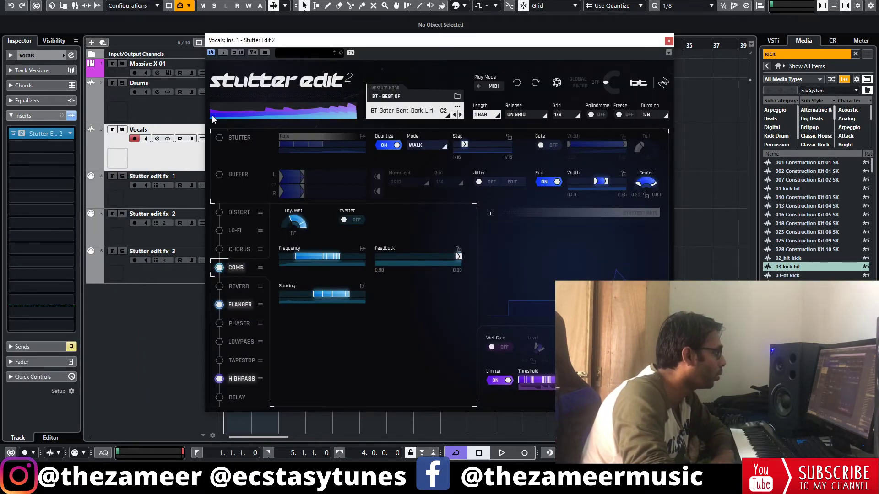
Route Stutter edit fx 2's MIDI output to 'Vocals: Ins. 1. Stutter Edit 2 - MIDI Input' and start playback
{"action": "left_click", "coordinate": [668, 40]}
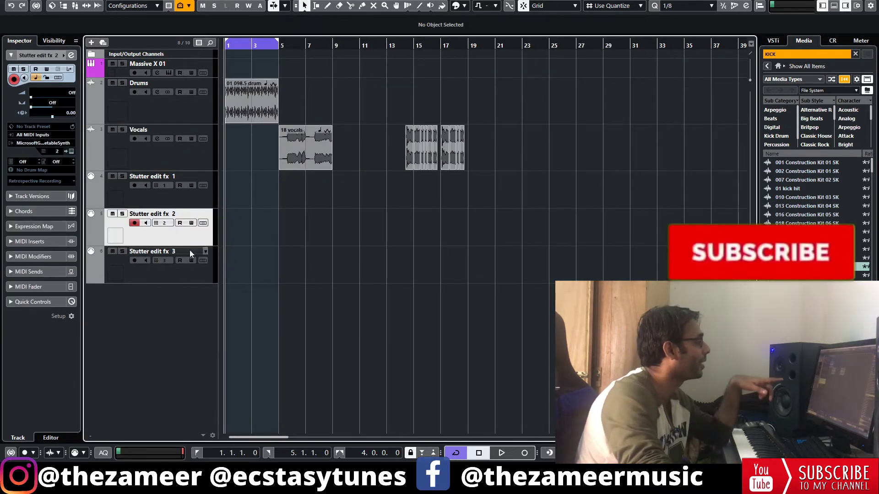
{"action": "left_click", "coordinate": [43, 143]}
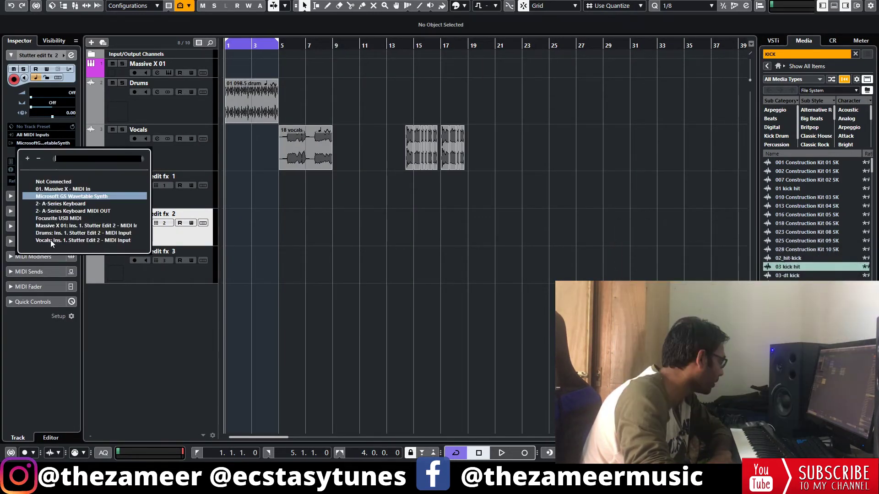
{"action": "left_click", "coordinate": [86, 240]}
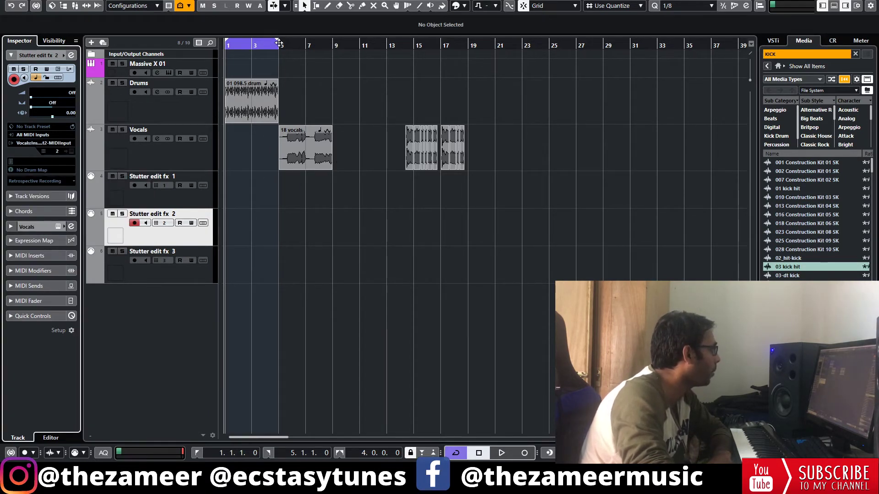
{"action": "key", "text": "space"}
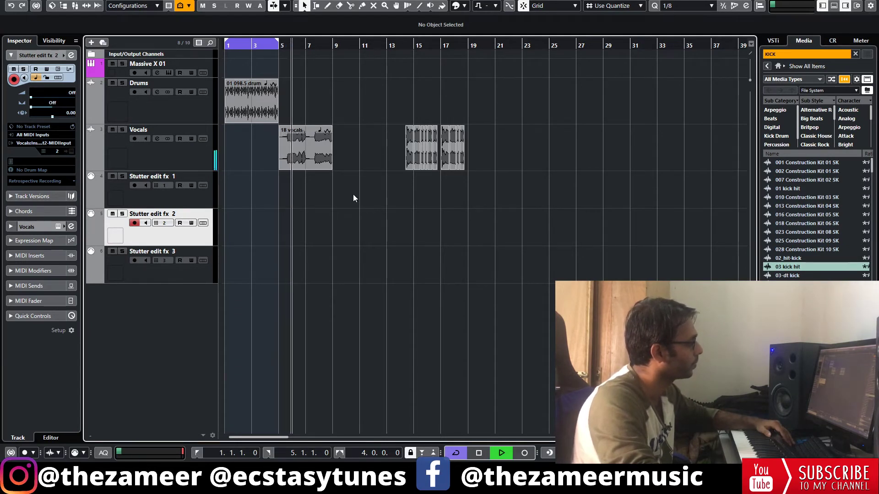
Zoom in around the playhead and briefly replay the vocals with the stutter effect
{"action": "key", "text": "space"}
{"action": "key", "text": "h"}
{"action": "key", "text": "h"}
{"action": "key", "text": "h"}
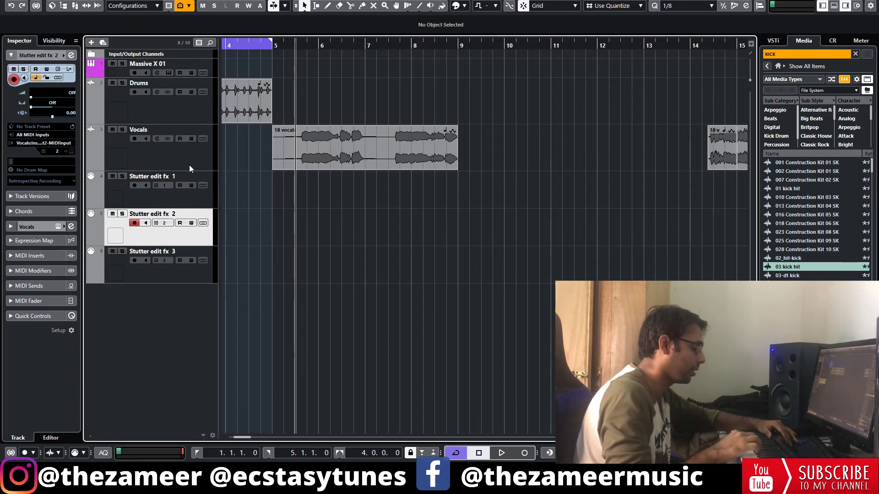
{"action": "key", "text": "space"}
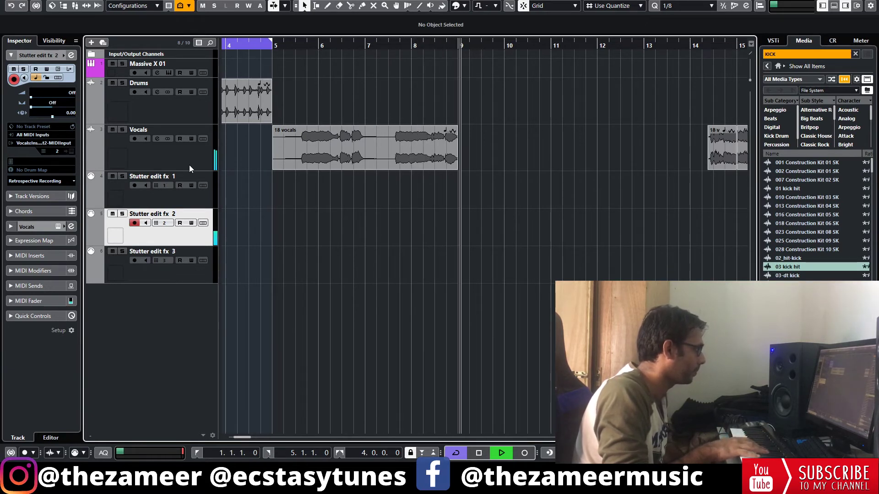
{"action": "key", "text": "space"}
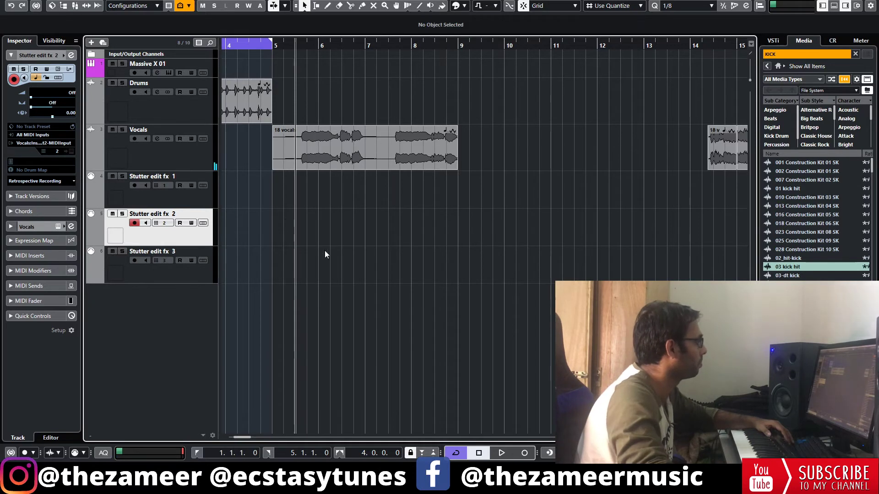
Loop bars 5–9 around the 18 vocals clip, play it through, then select Massive X 01
{"action": "left_click", "coordinate": [352, 146]}
{"action": "key", "text": "p"}
{"action": "key", "text": "KP_1"}
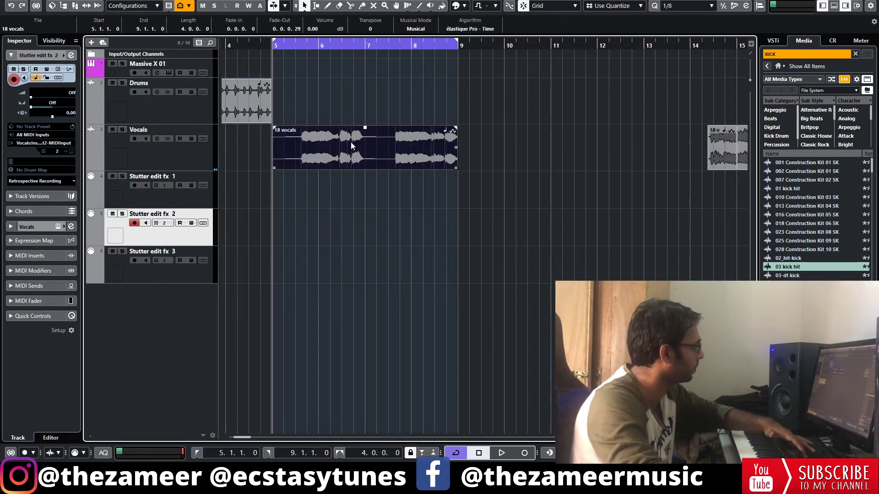
{"action": "key", "text": "space"}
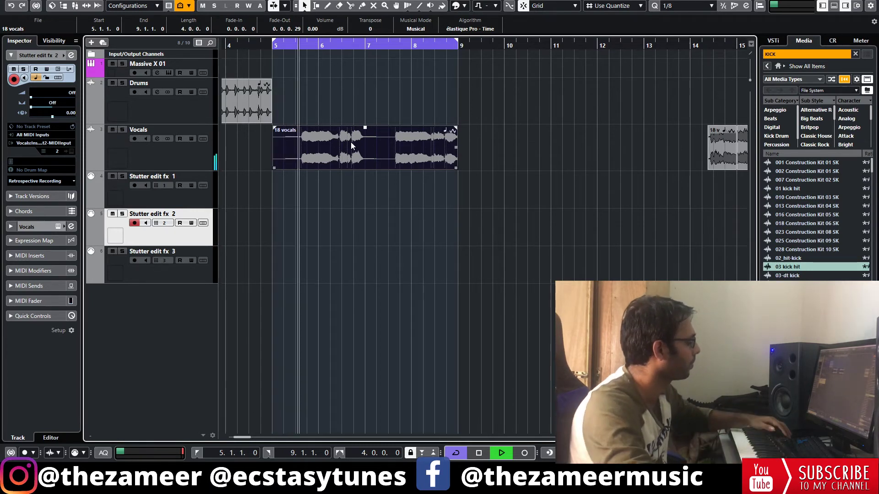
{"action": "key", "text": "space"}
{"action": "left_click", "coordinate": [399, 214]}
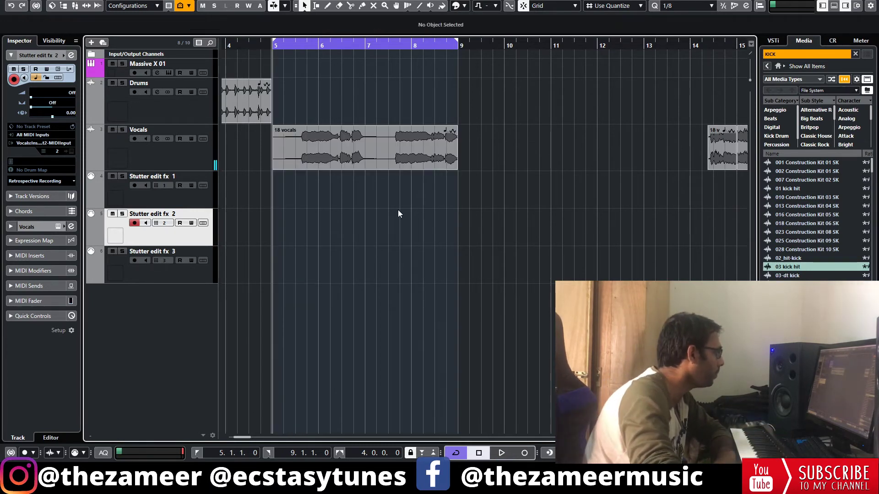
{"action": "left_click", "coordinate": [237, 68]}
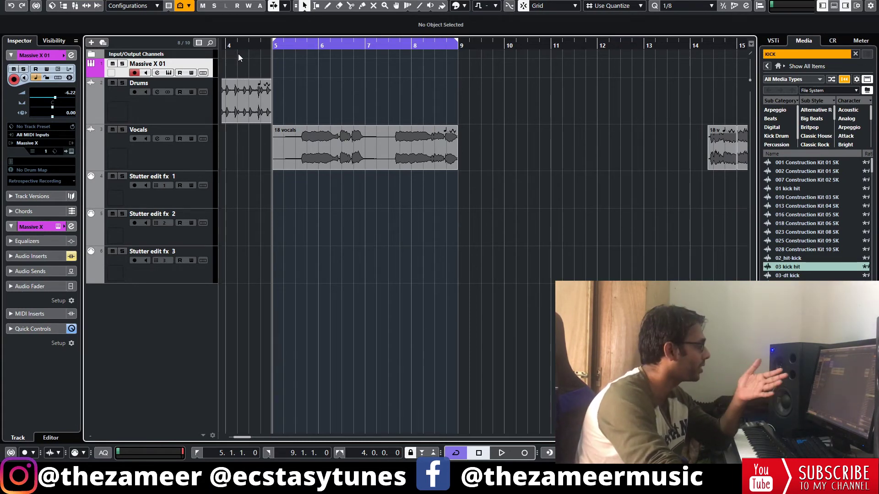
Switch the Massive X 01 synth to the Advanced Optics preset
{"action": "left_click", "coordinate": [72, 151]}
{"action": "left_click_drag", "start_coordinate": [458, 113], "coordinate": [438, 31]}
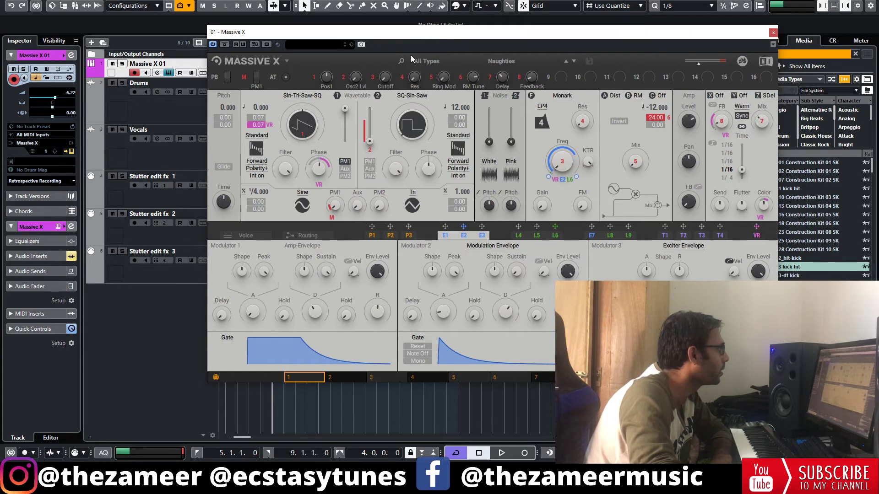
{"action": "left_click", "coordinate": [285, 59]}
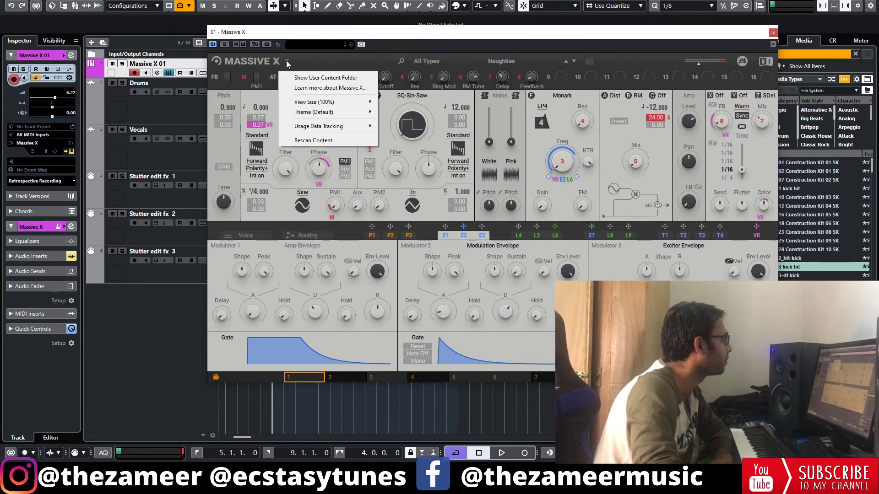
{"action": "left_click", "coordinate": [573, 61]}
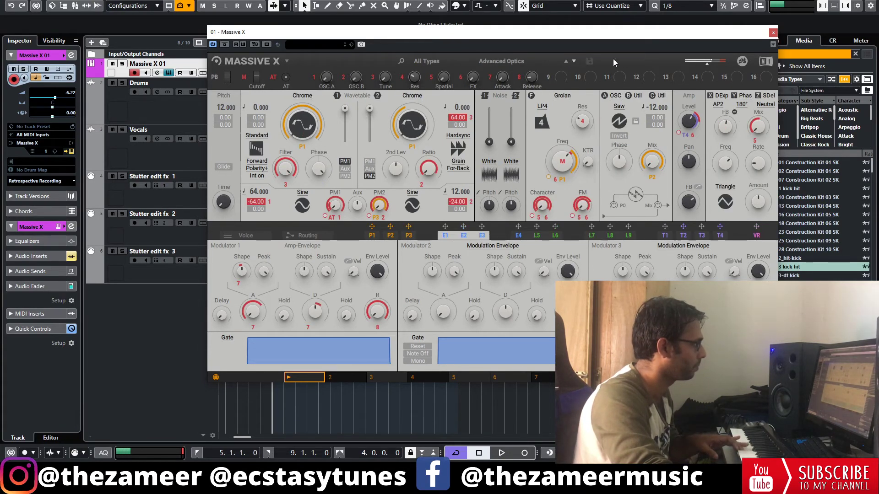
{"action": "left_click", "coordinate": [773, 33]}
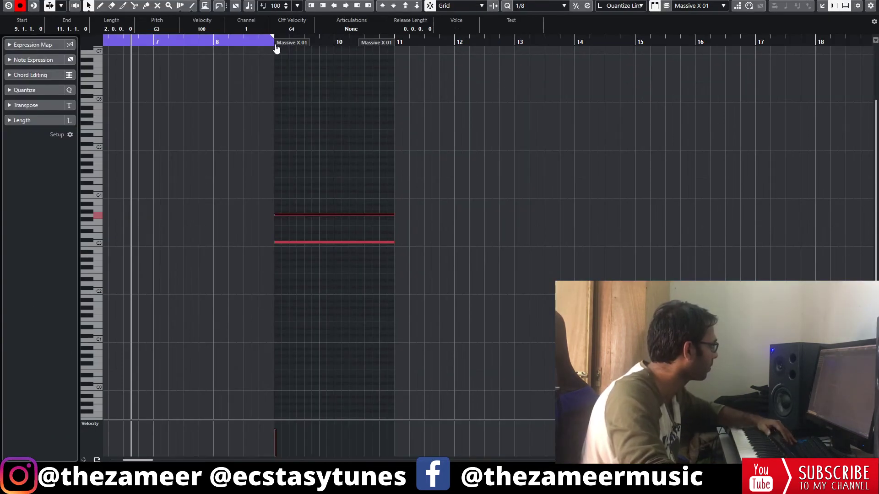
Set the loop range to bars 9–11 around the Massive X 01 part
{"action": "left_click", "coordinate": [275, 43]}
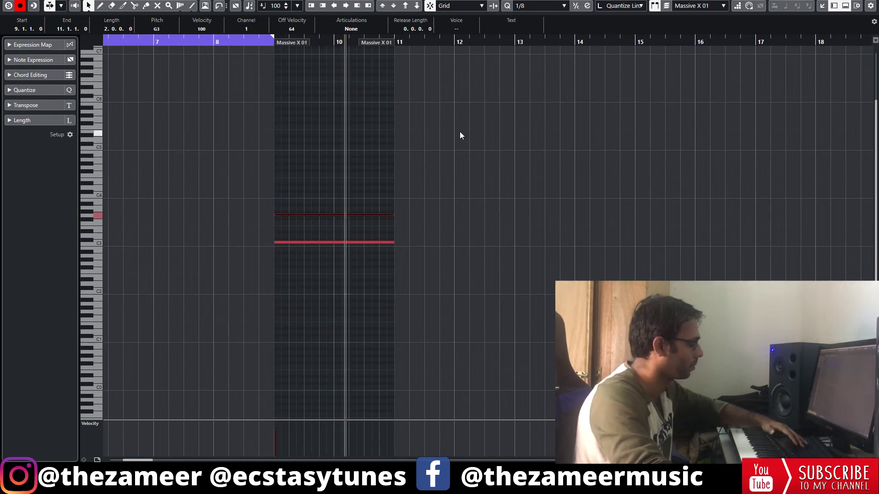
{"action": "key", "text": "Escape"}
{"action": "key", "text": "space"}
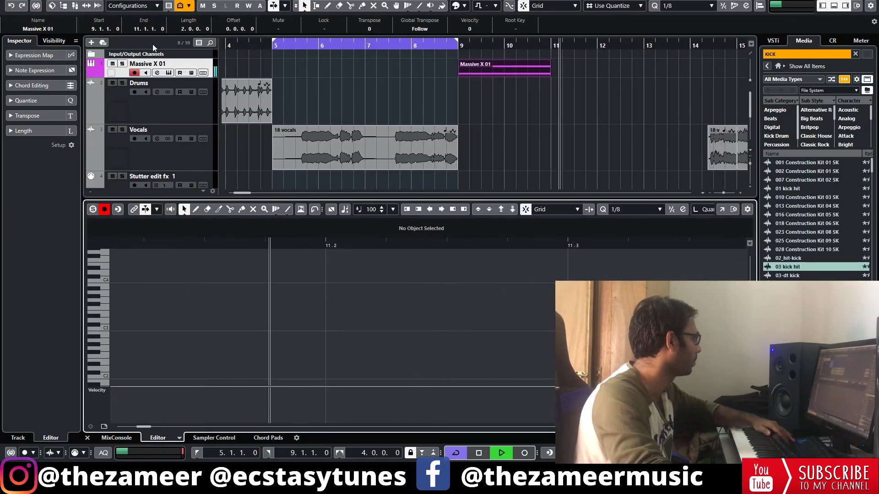
{"action": "left_click", "coordinate": [516, 73]}
{"action": "key", "text": "p"}
{"action": "key", "text": "ctrl+alt+e"}
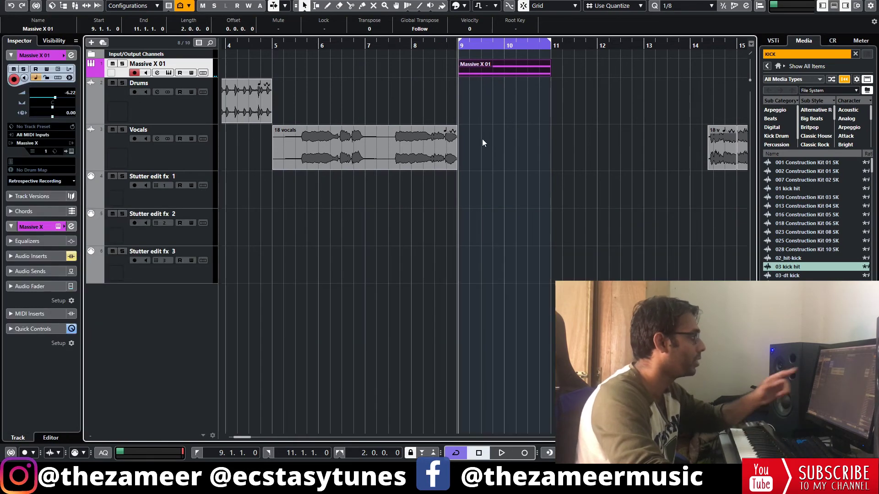
Load Stutter Edit 2 into the first audio insert slot of Massive X 01
{"action": "left_click", "coordinate": [37, 130]}
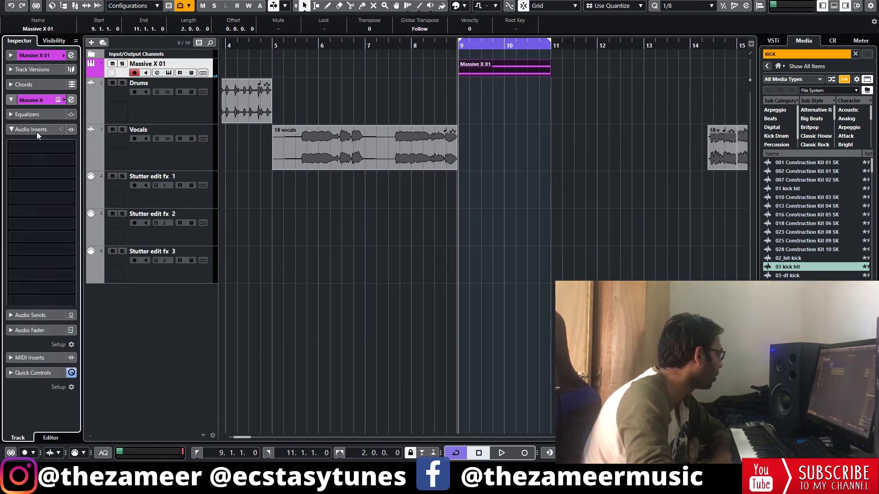
{"action": "left_click", "coordinate": [34, 144]}
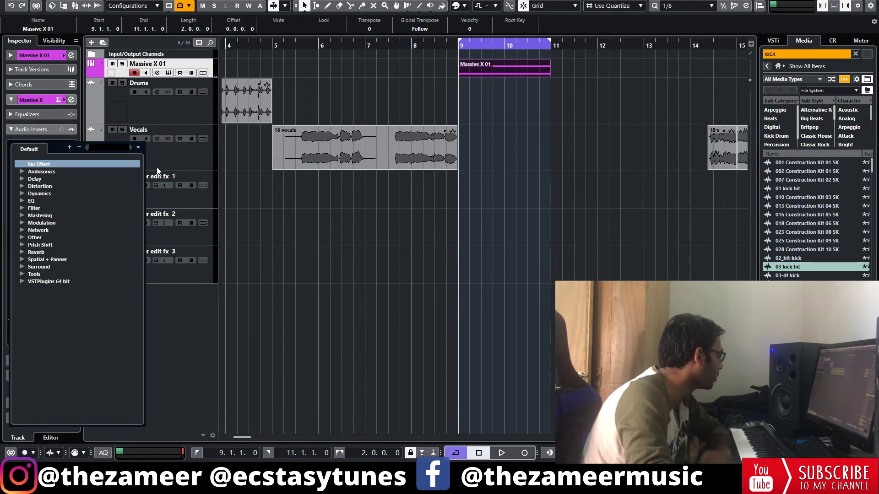
{"action": "type", "text": "stu"}
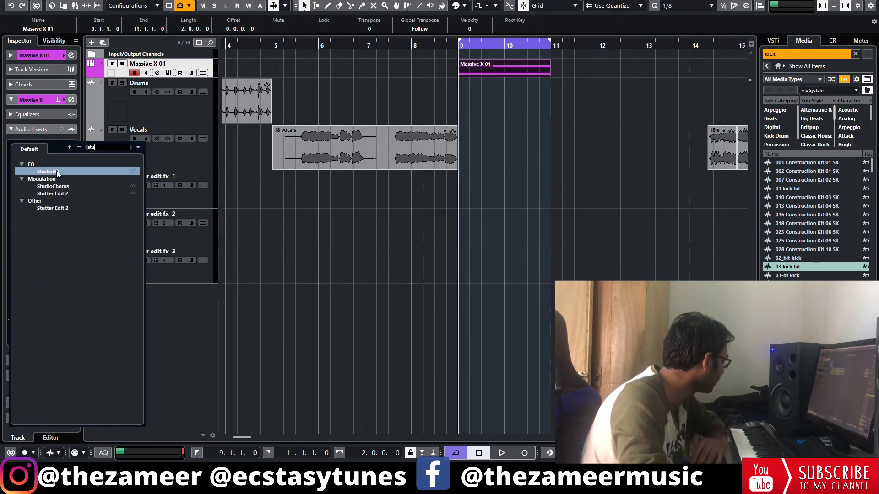
{"action": "left_click", "coordinate": [68, 194]}
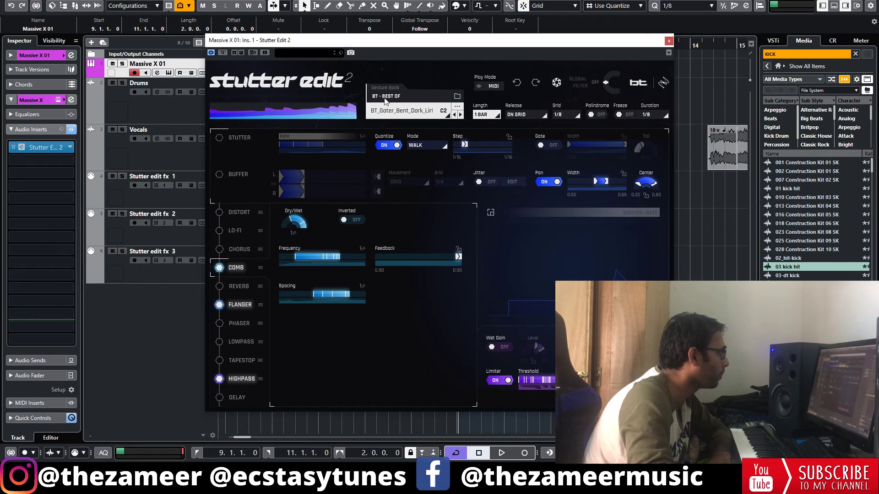
{"action": "left_click", "coordinate": [669, 41]}
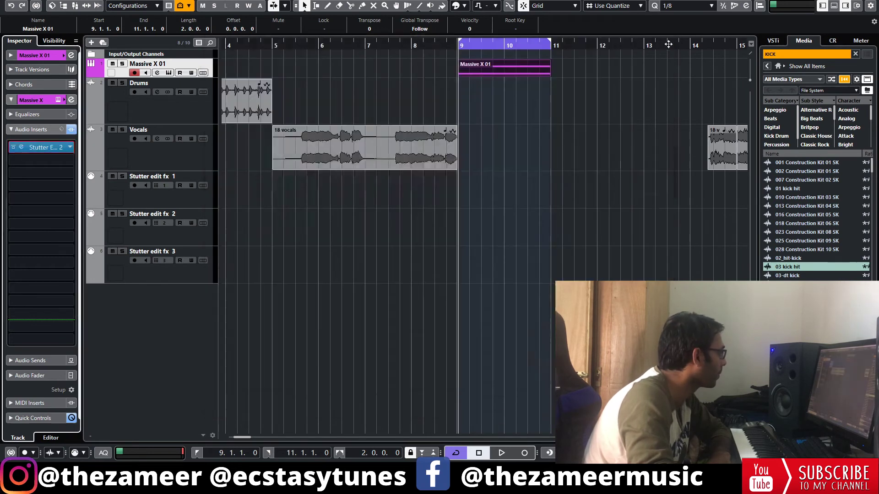
Route Stutter edit fx 3's MIDI output to 'Massive X 01: Ins. 1. Stutter Edit 2 - MIDI In'
{"action": "left_click", "coordinate": [192, 271]}
{"action": "left_click", "coordinate": [45, 143]}
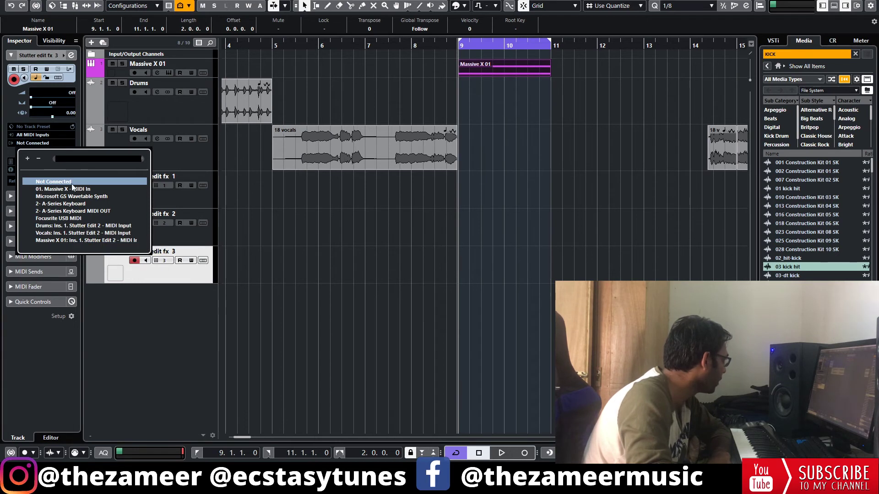
{"action": "left_click", "coordinate": [65, 240]}
{"action": "left_click", "coordinate": [472, 123]}
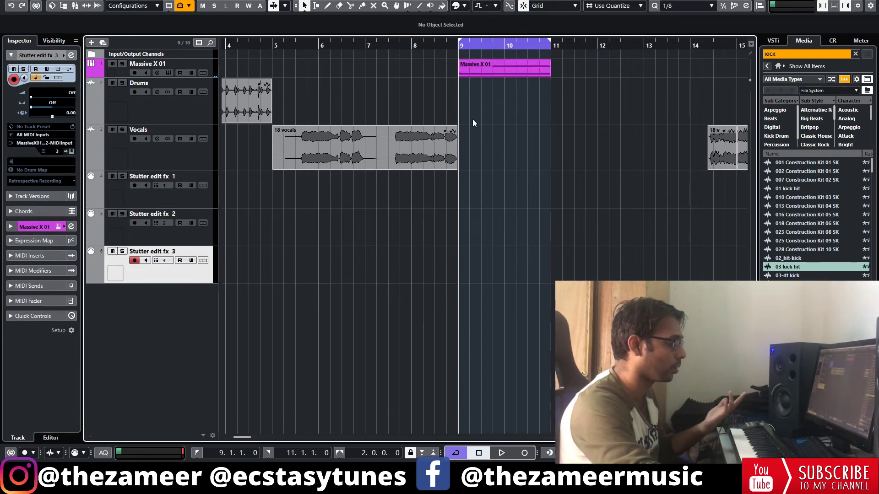
{"action": "key", "text": "space"}
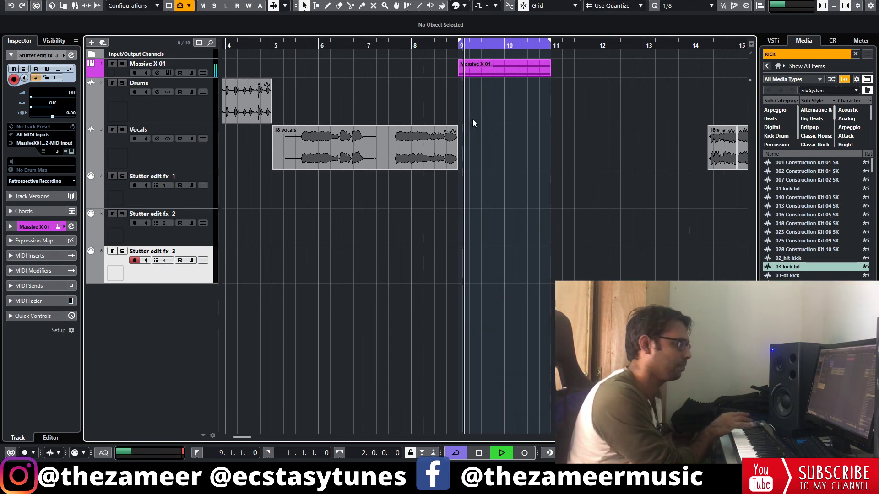
{"action": "key", "text": "space"}
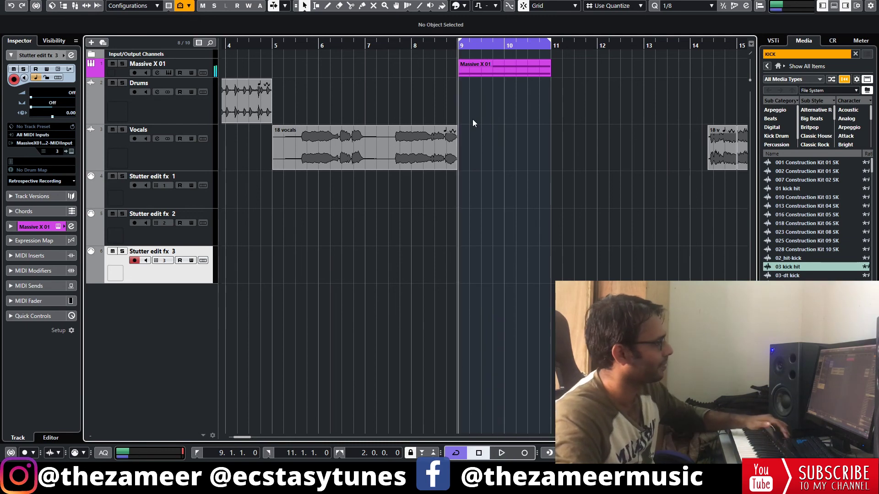